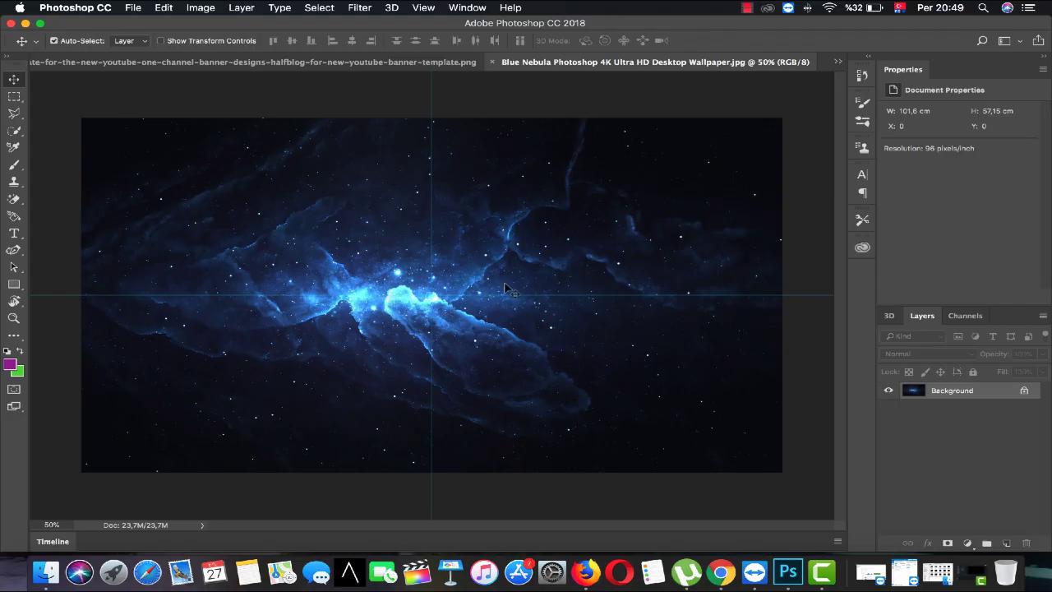
Step: Marquee-select the entire Blue Nebula image and bring the YouTube banner template document forward
{"action": "left_click", "coordinate": [14, 97]}
{"action": "left_click_drag", "start_coordinate": [81, 117], "coordinate": [833, 476]}
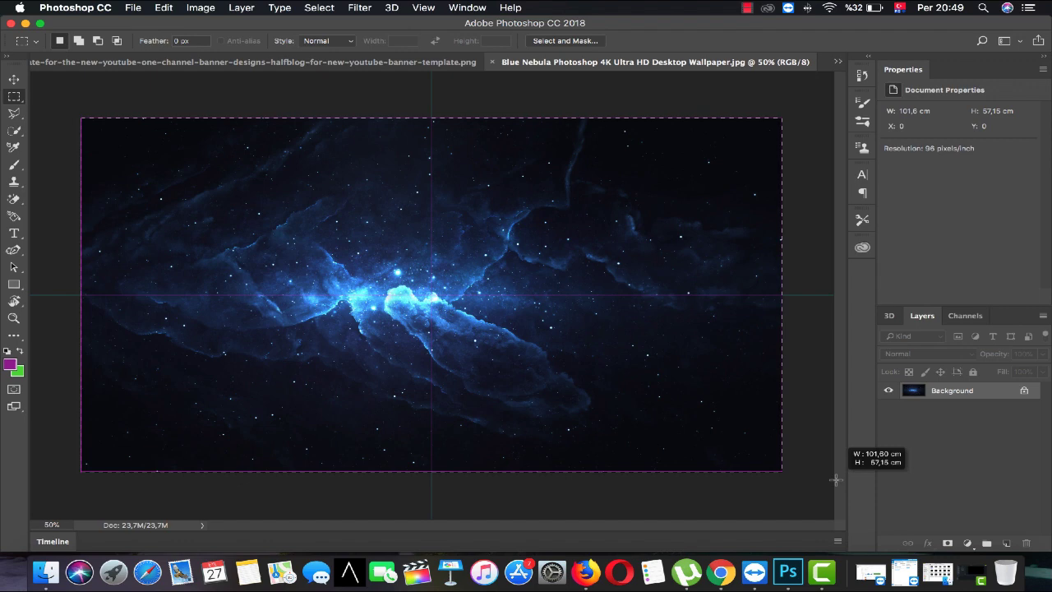
{"action": "right_click", "coordinate": [664, 323]}
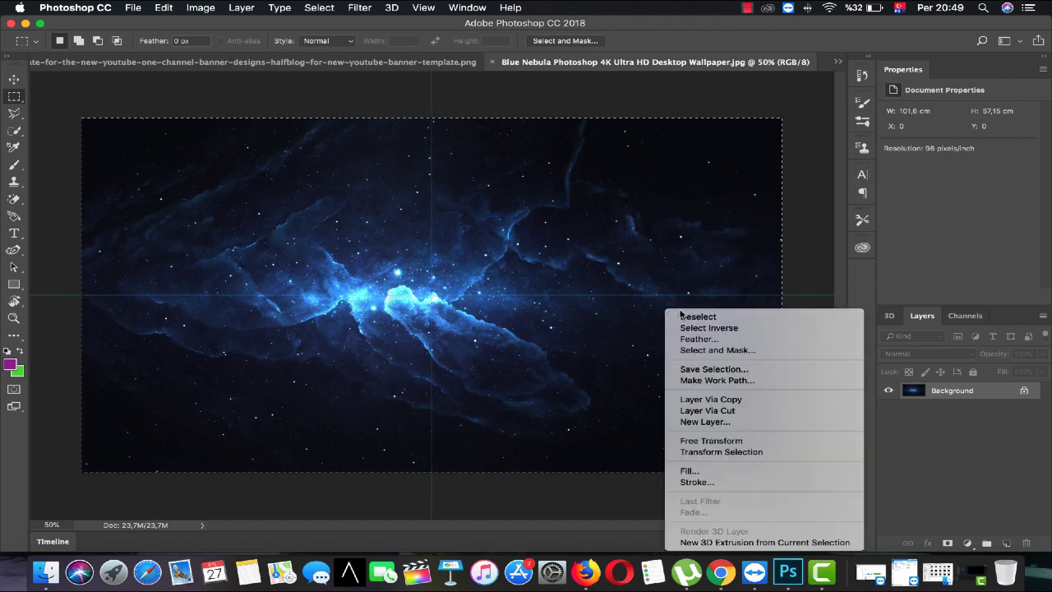
{"action": "left_click", "coordinate": [695, 251]}
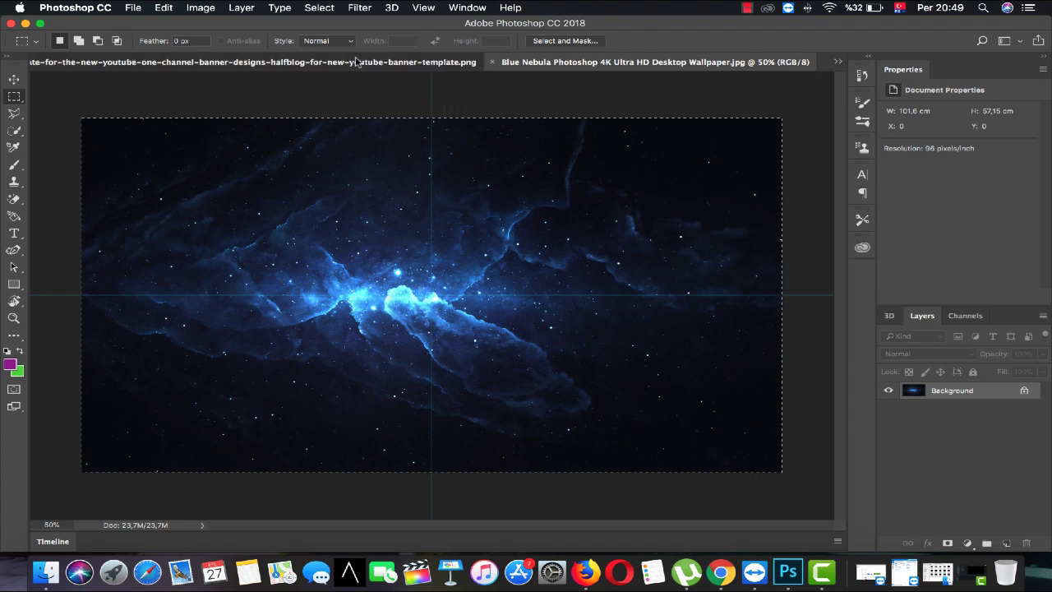
{"action": "key", "text": "ctrl+Tab"}
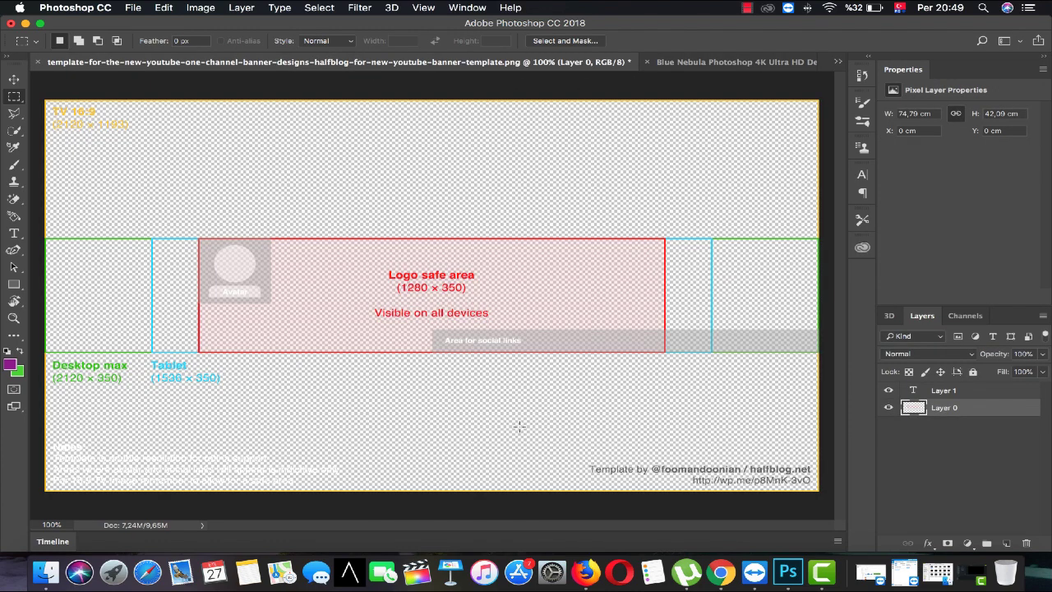
Step: Paste the nebula as Layer 2 and transform it to fill the whole banner canvas
{"action": "key", "text": "ctrl+v"}
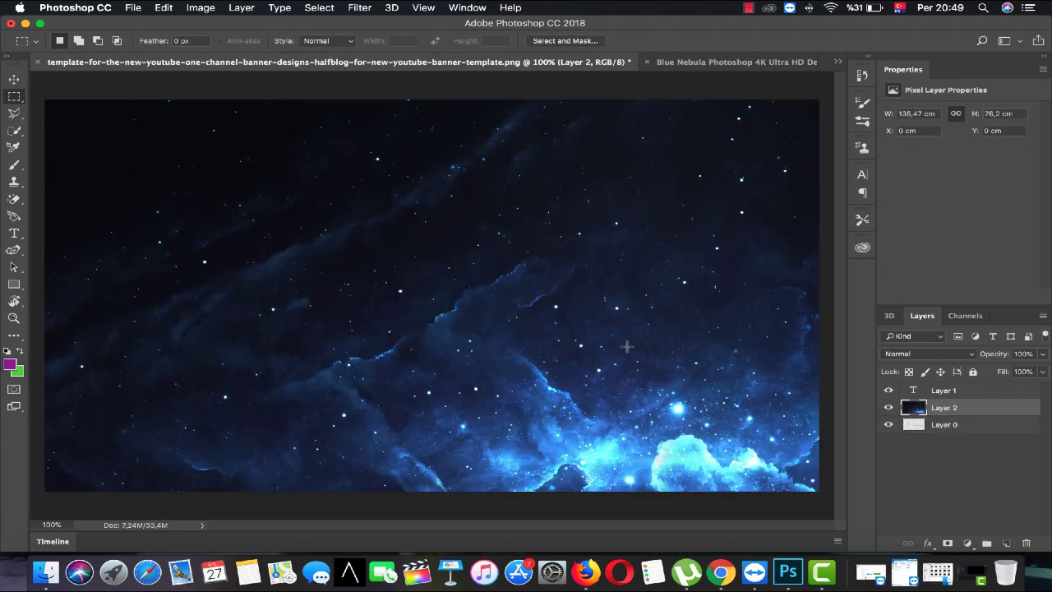
{"action": "key", "text": "ctrl+t"}
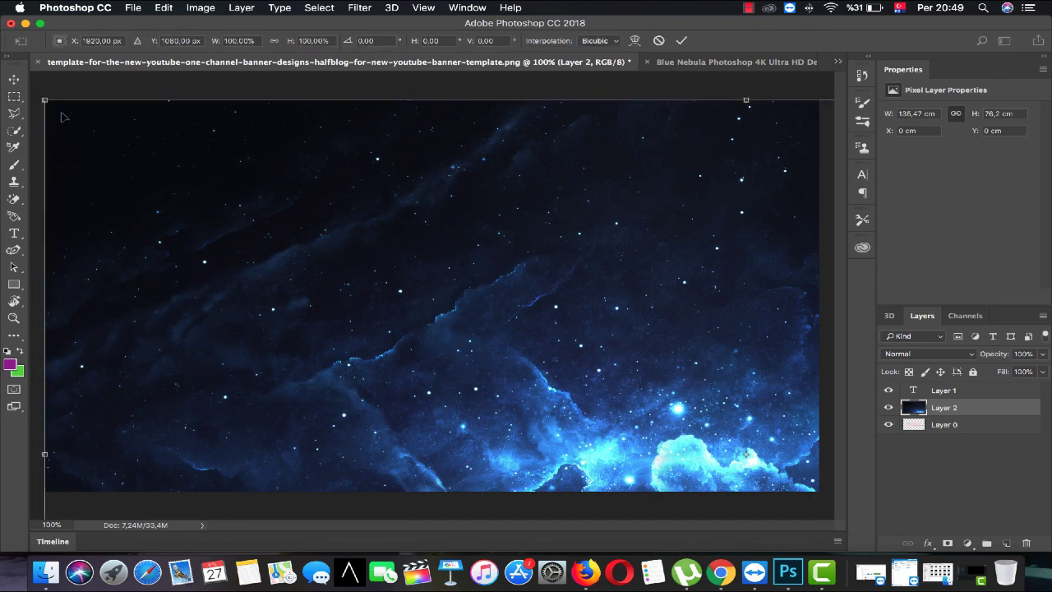
{"action": "mouse_move", "coordinate": [45, 100]}
{"action": "left_mouse_down"}
{"action": "mouse_move", "coordinate": [280, 291]}
{"action": "mouse_move", "coordinate": [185, 176]}
{"action": "mouse_move", "coordinate": [73, 99]}
{"action": "mouse_move", "coordinate": [411, 277]}
{"action": "mouse_move", "coordinate": [134, 198]}
{"action": "mouse_move", "coordinate": [610, 419]}
{"action": "left_mouse_up"}
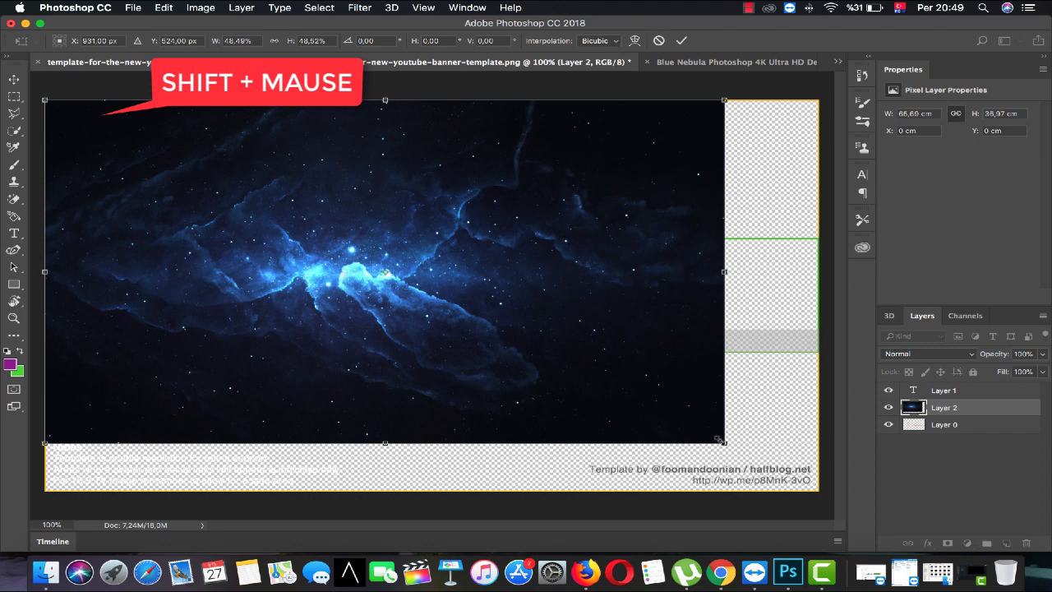
{"action": "left_click_drag", "start_coordinate": [718, 439], "coordinate": [815, 490]}
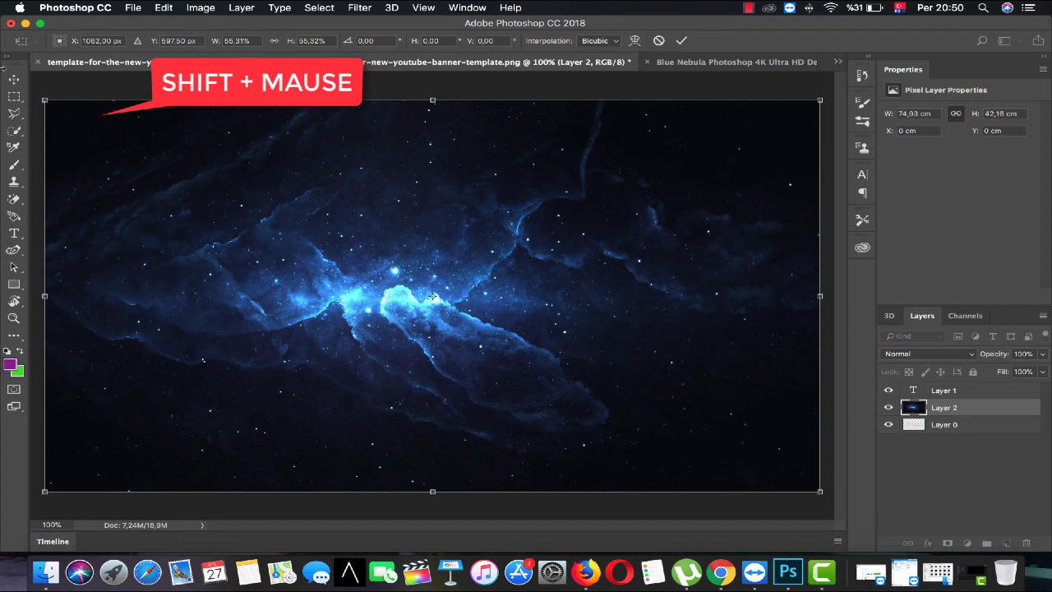
{"action": "left_click", "coordinate": [14, 74]}
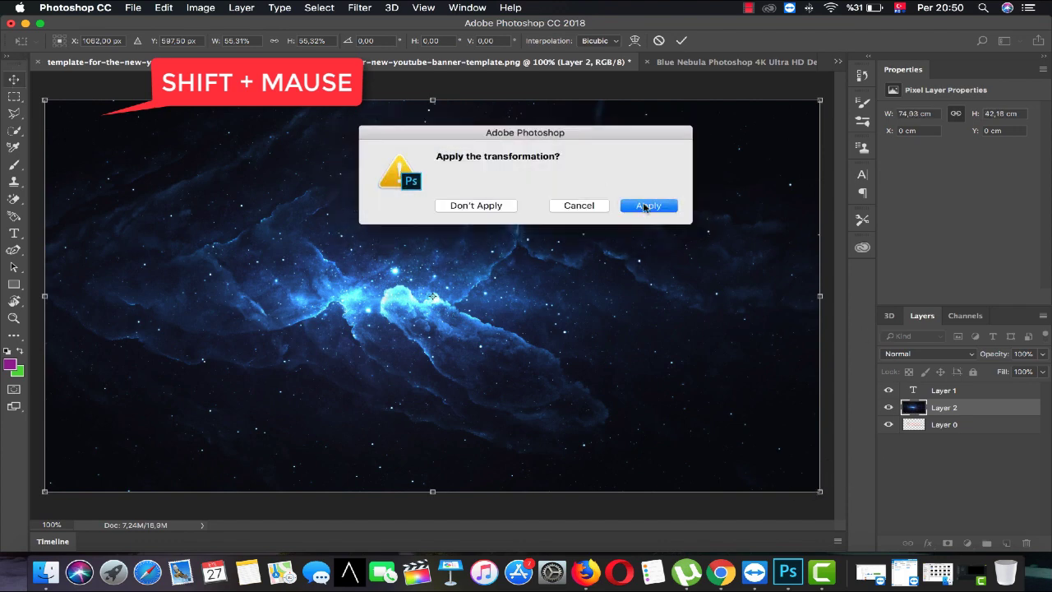
{"action": "left_click", "coordinate": [645, 206]}
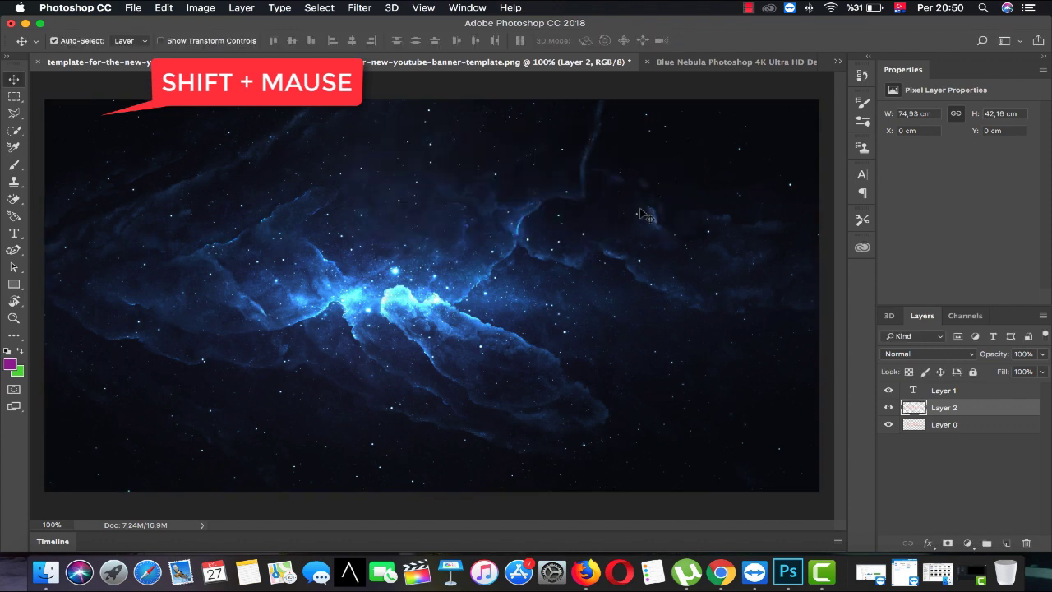
Step: Lower Layer 2 to 70% opacity and type 'SRT' in the logo safe area
{"action": "left_click", "coordinate": [1043, 354]}
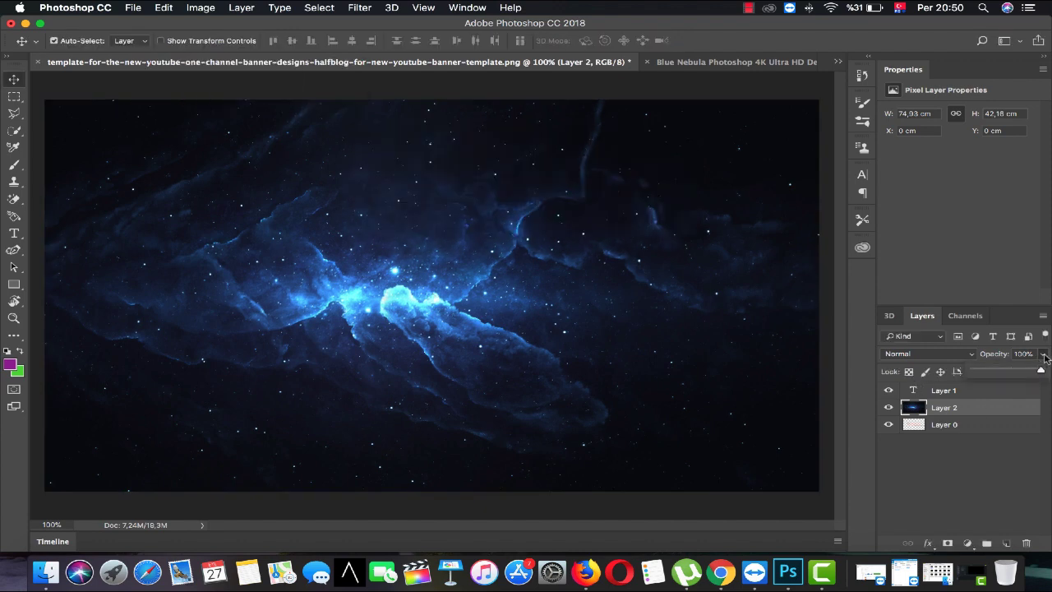
{"action": "left_click_drag", "start_coordinate": [1027, 371], "coordinate": [1028, 371]}
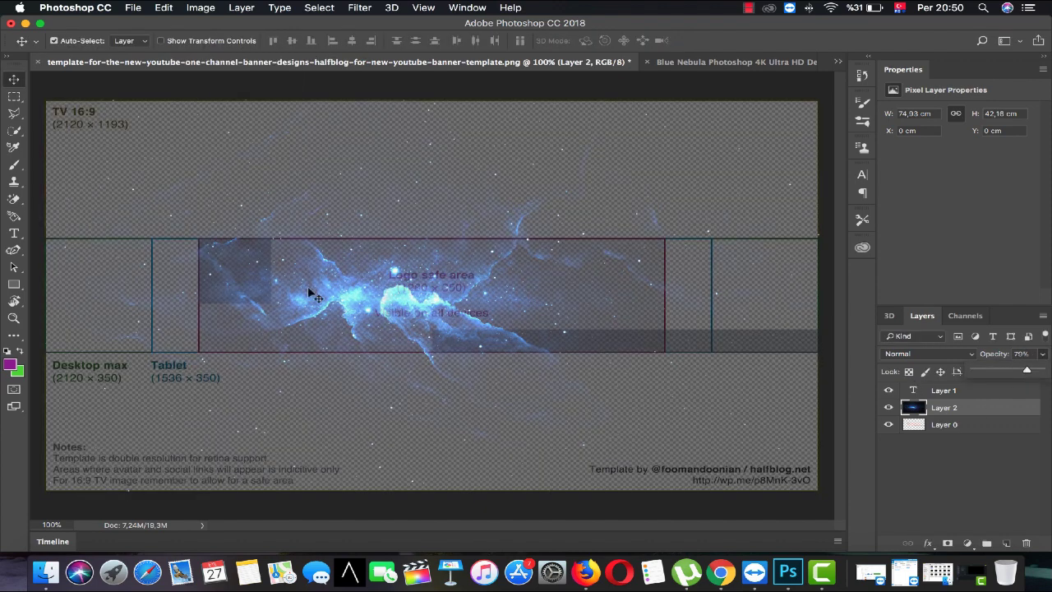
{"action": "left_click", "coordinate": [14, 233]}
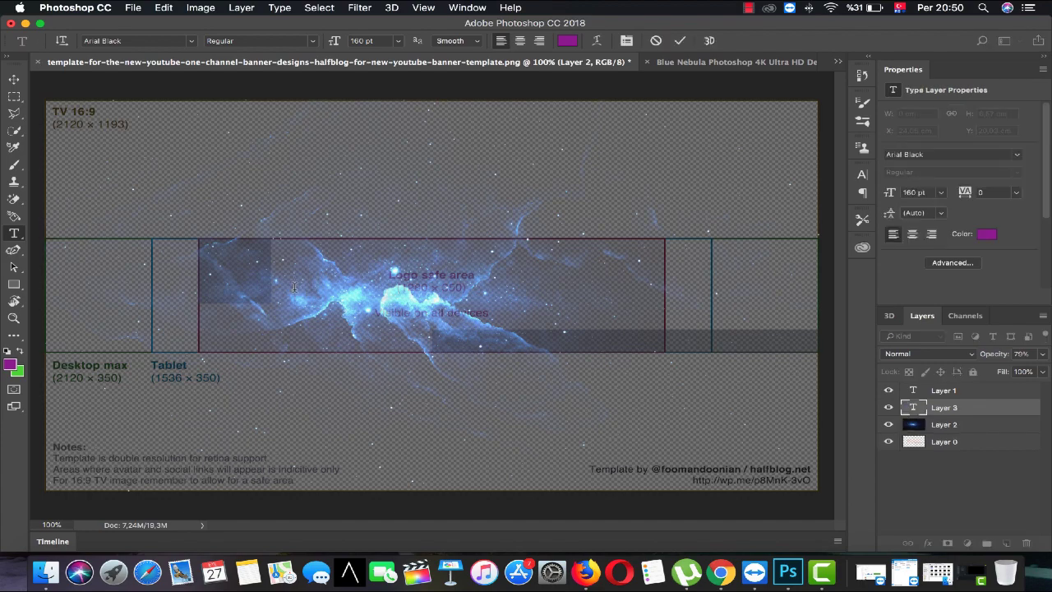
{"action": "left_click", "coordinate": [294, 288]}
{"action": "type", "text": "SRT"}
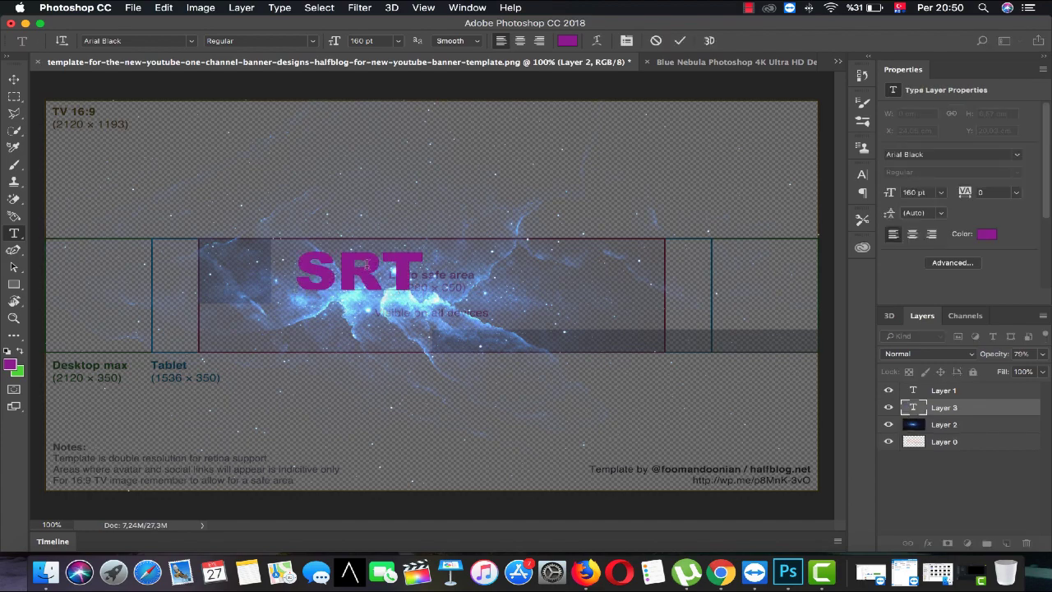
Step: Set the SRT text to Urban Jungle, enlarge it to 164.48 pt, and commit it
{"action": "double_click", "coordinate": [363, 265]}
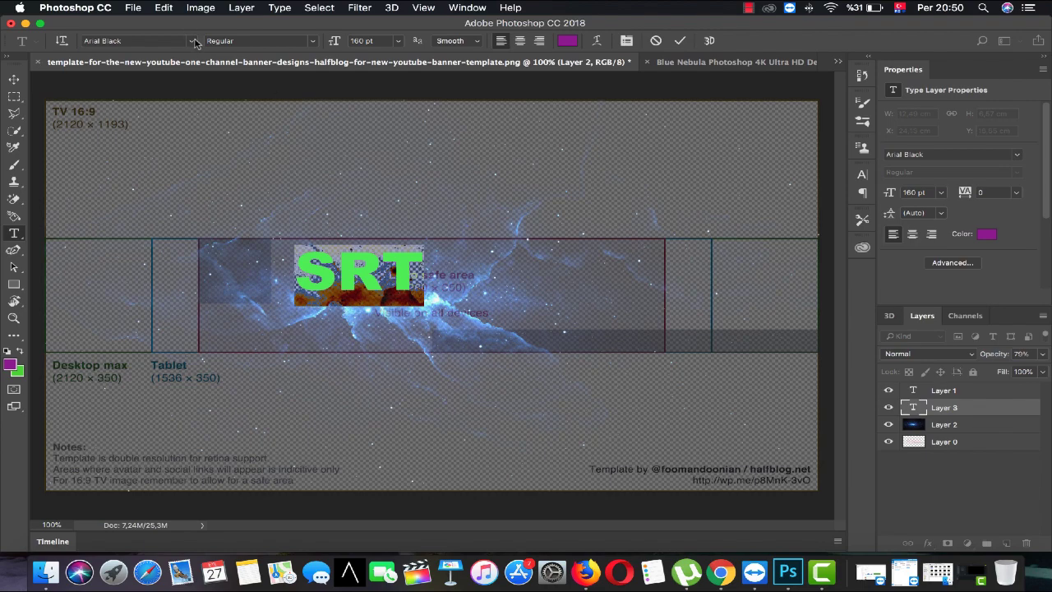
{"action": "left_click", "coordinate": [193, 41]}
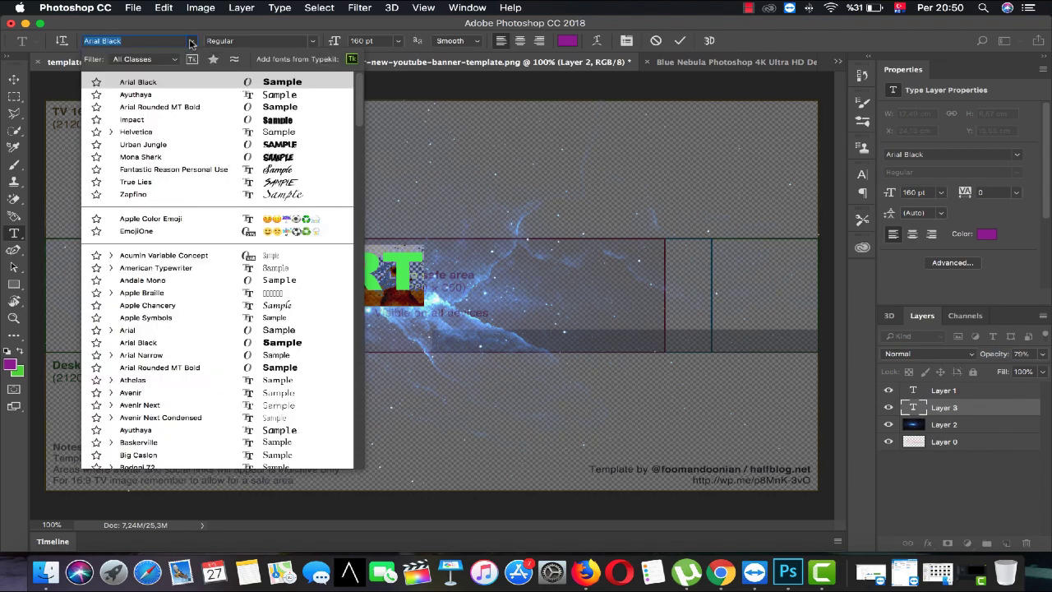
{"action": "left_click", "coordinate": [229, 151]}
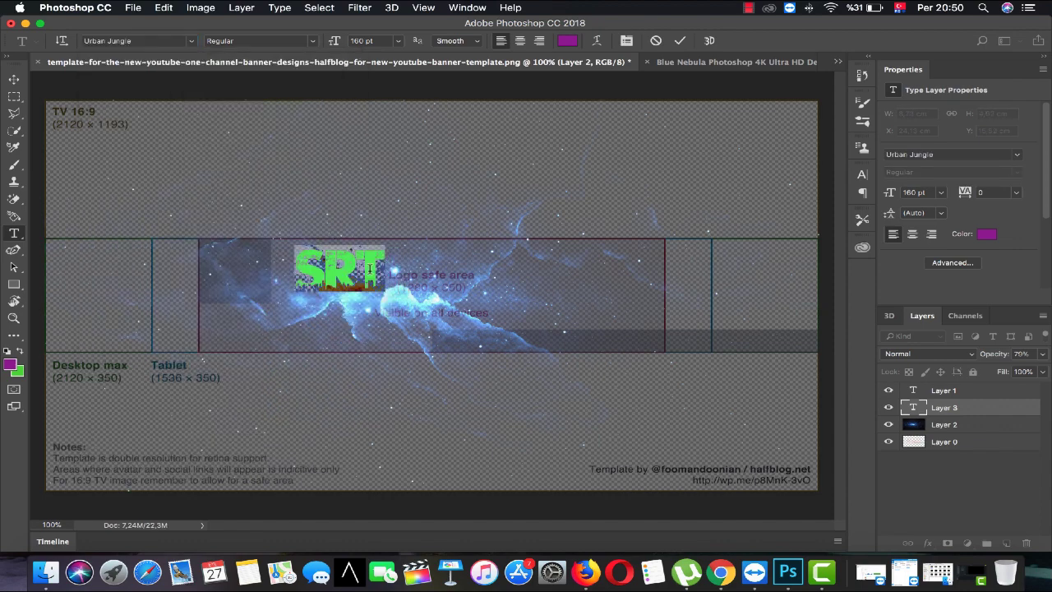
{"action": "left_click", "coordinate": [372, 271]}
{"action": "left_click_drag", "start_coordinate": [384, 292], "coordinate": [393, 286]}
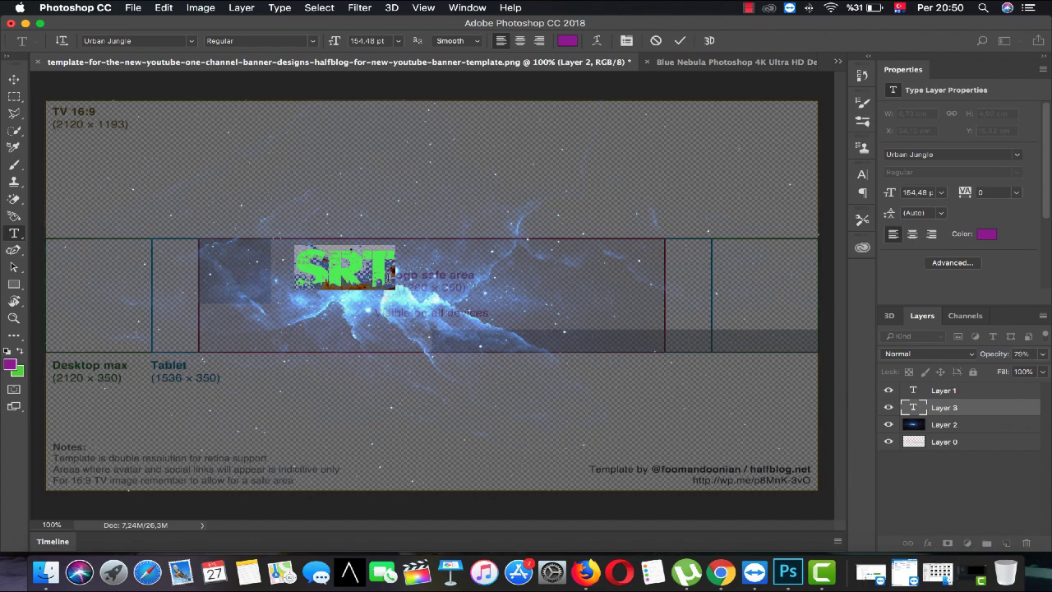
{"action": "left_click", "coordinate": [392, 287]}
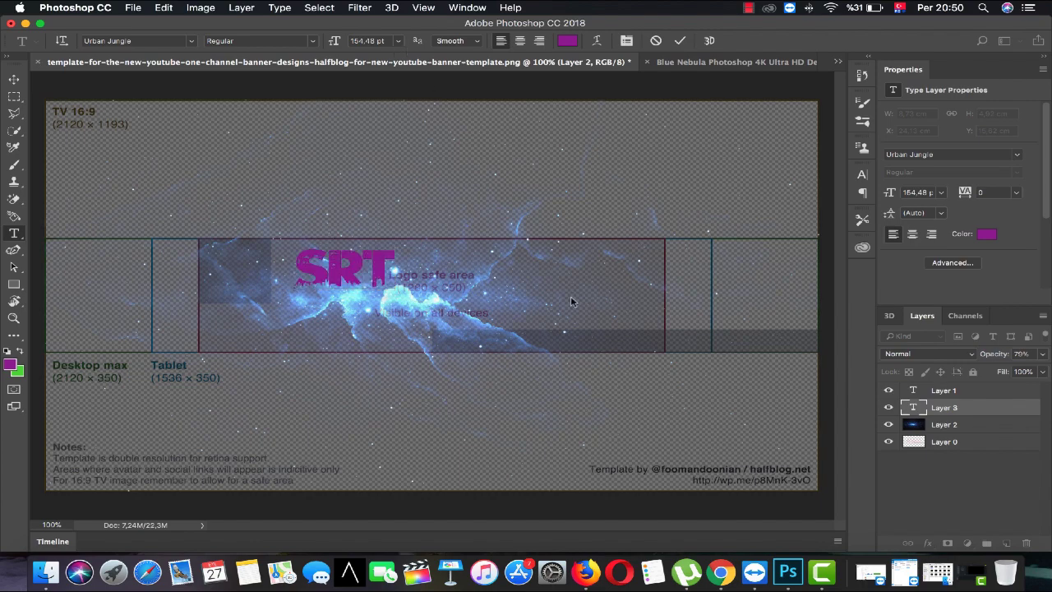
{"action": "left_click", "coordinate": [1012, 404]}
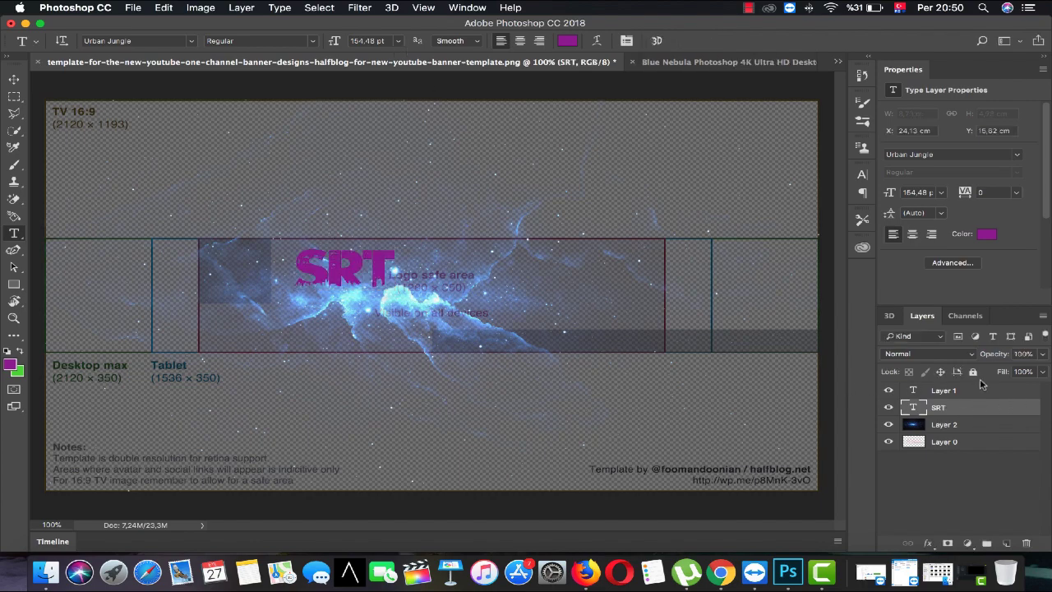
Step: Hide the template guides layer, restore the nebula to full opacity, and edit the SRT text
{"action": "left_click", "coordinate": [968, 425]}
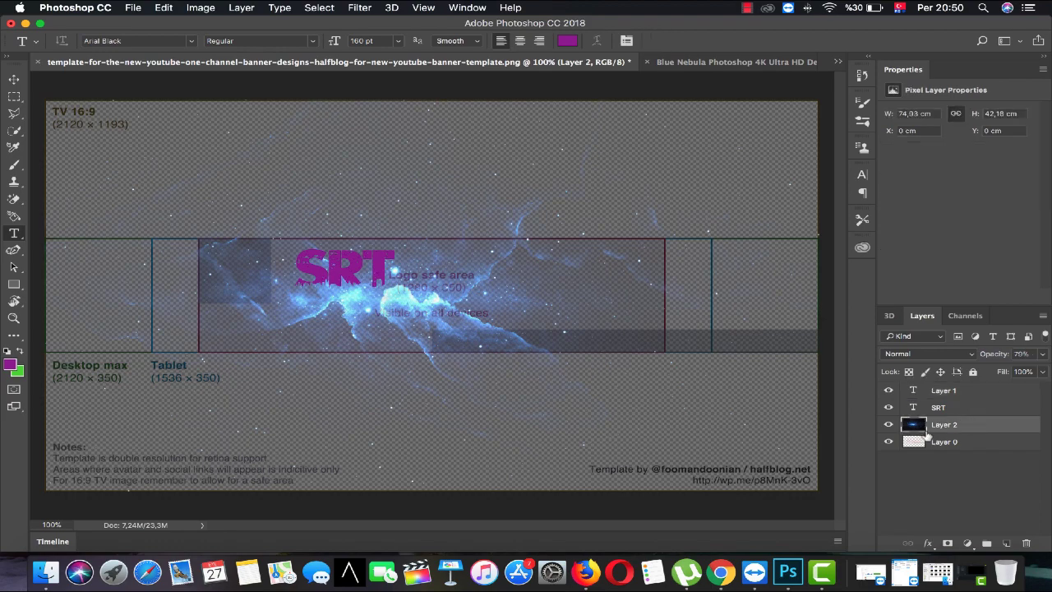
{"action": "left_click", "coordinate": [889, 442]}
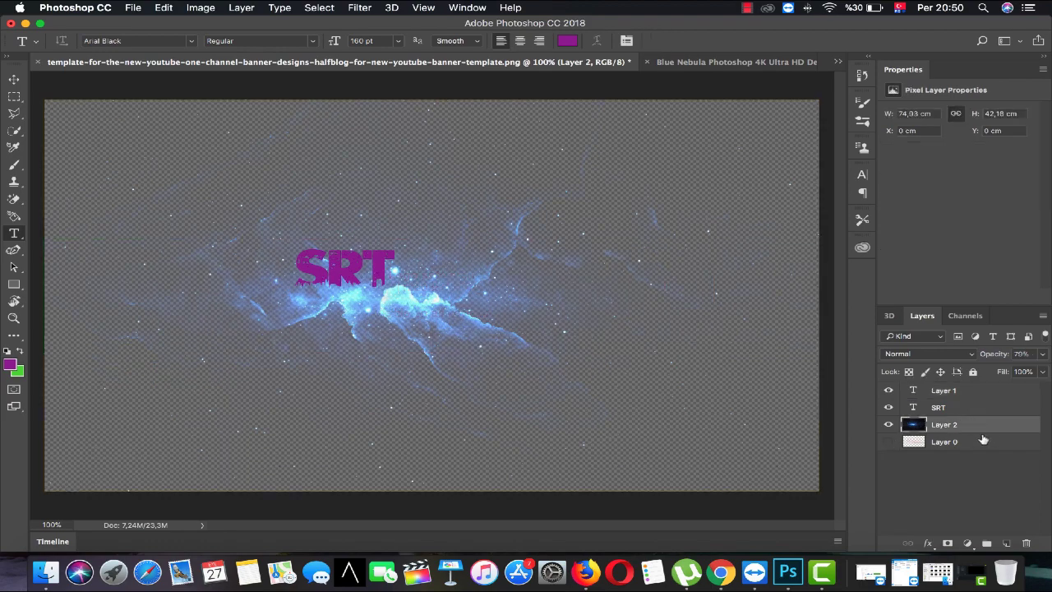
{"action": "left_click", "coordinate": [1041, 353]}
{"action": "left_click_drag", "start_coordinate": [1030, 372], "coordinate": [1044, 373]}
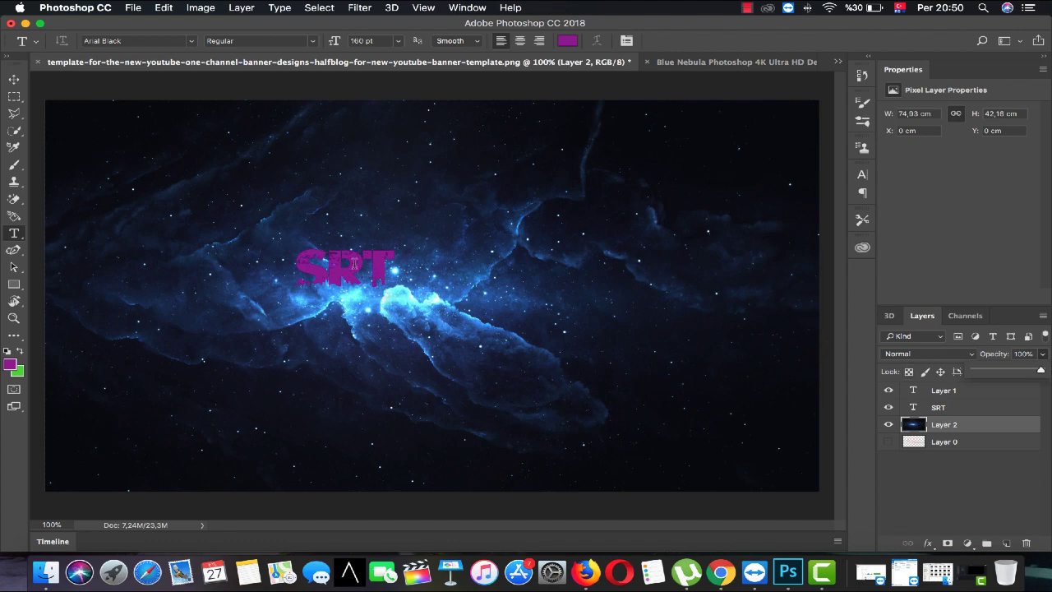
{"action": "double_click", "coordinate": [354, 263]}
Step: Colour the SRT text light cyan 9cf9fd sampled from the nebula and commit it
{"action": "left_click", "coordinate": [9, 369]}
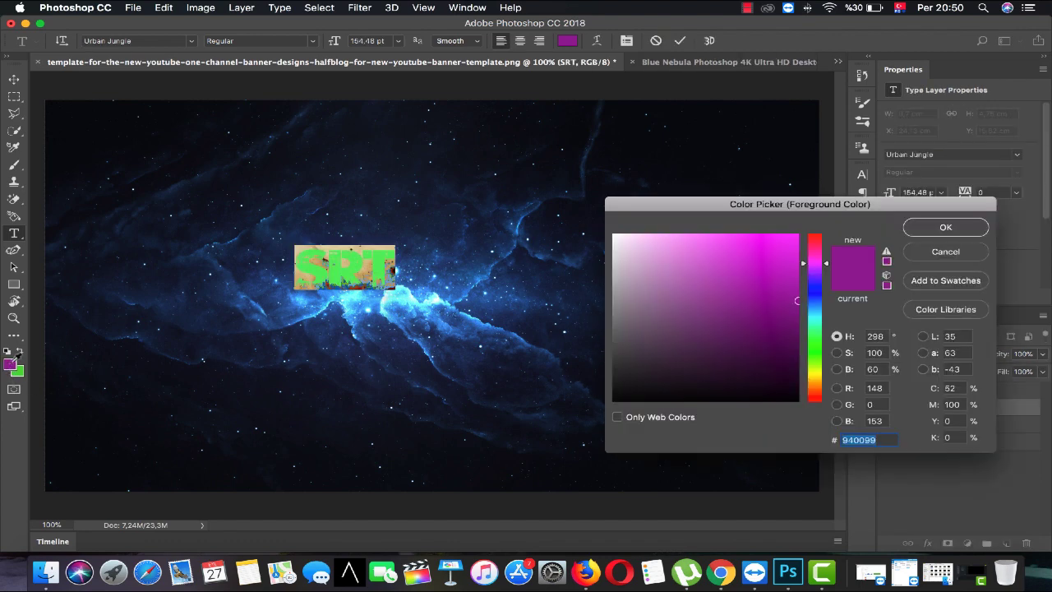
{"action": "left_click", "coordinate": [392, 296]}
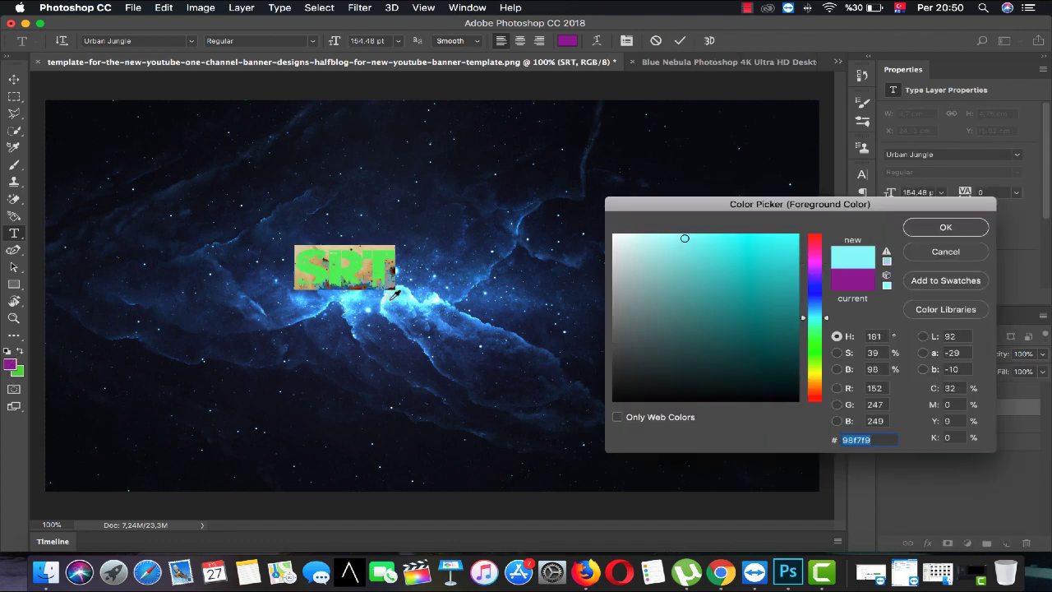
{"action": "left_click", "coordinate": [937, 229]}
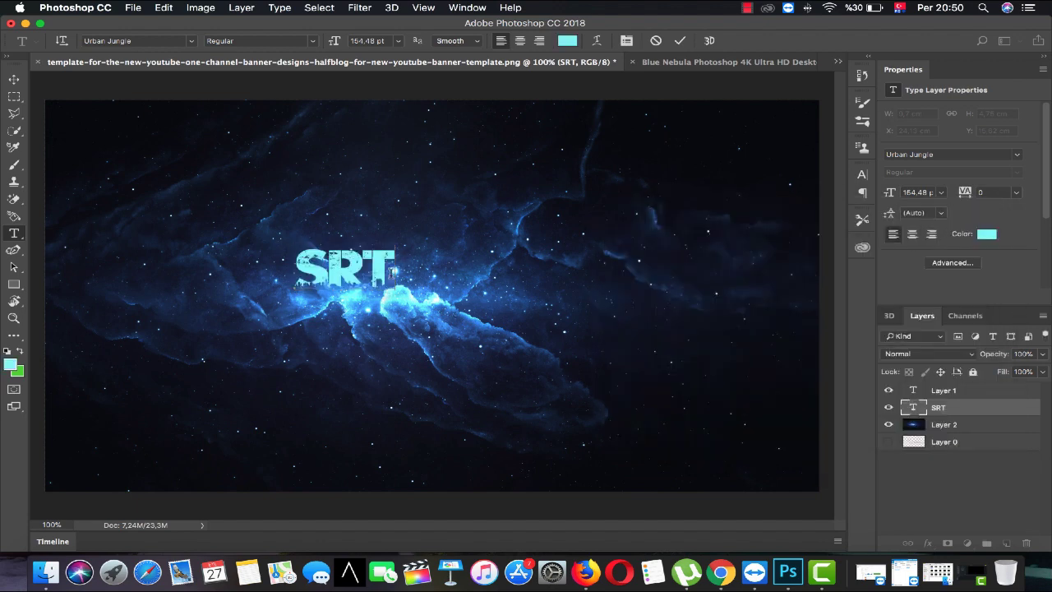
{"action": "left_click", "coordinate": [10, 355]}
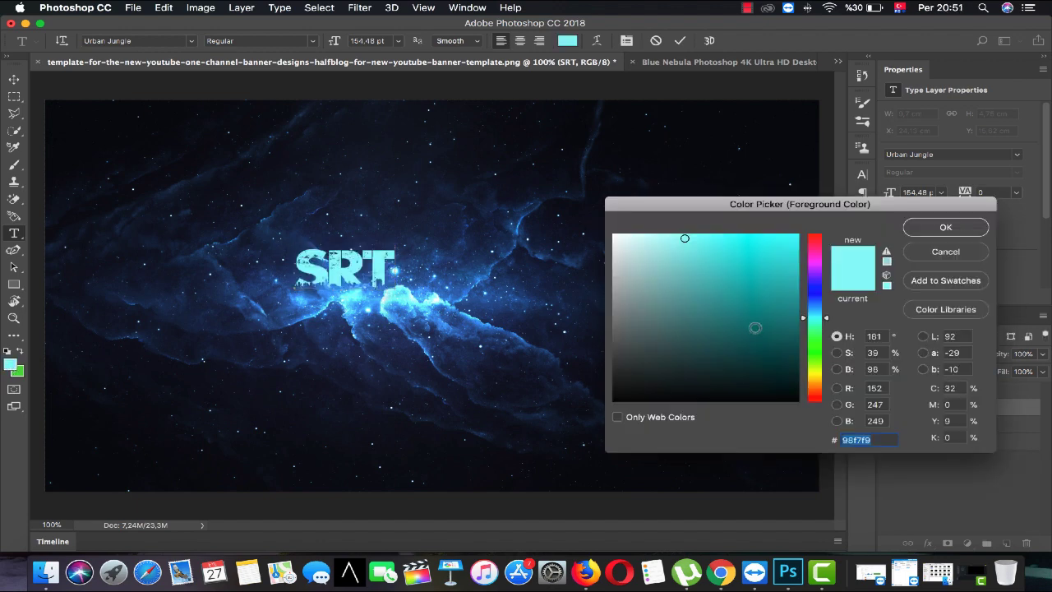
{"action": "left_click", "coordinate": [499, 349]}
{"action": "left_click_drag", "start_coordinate": [415, 297], "coordinate": [413, 296]}
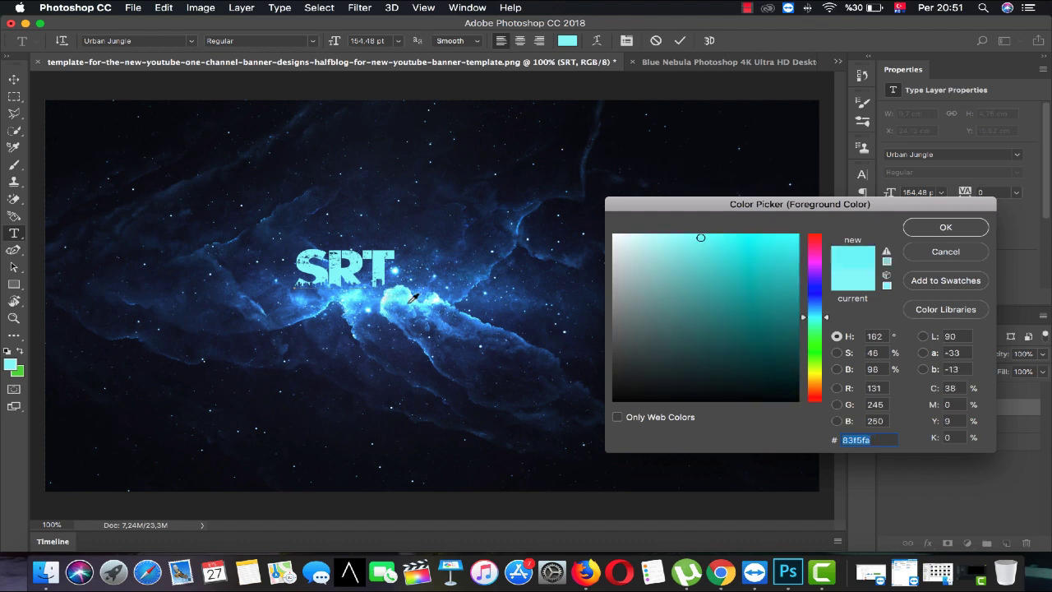
{"action": "left_click", "coordinate": [402, 286]}
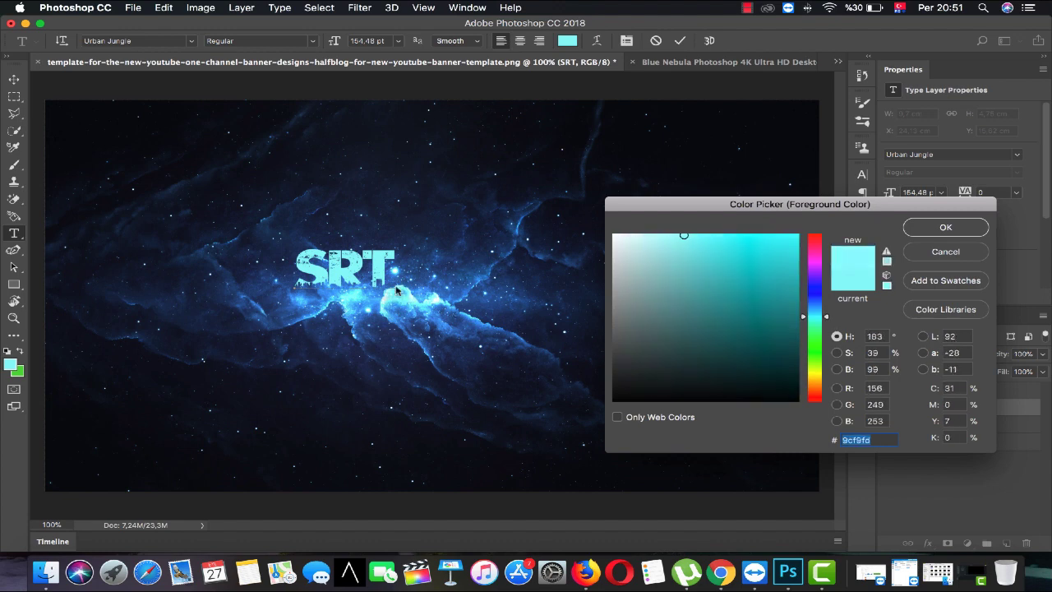
{"action": "left_click", "coordinate": [942, 235]}
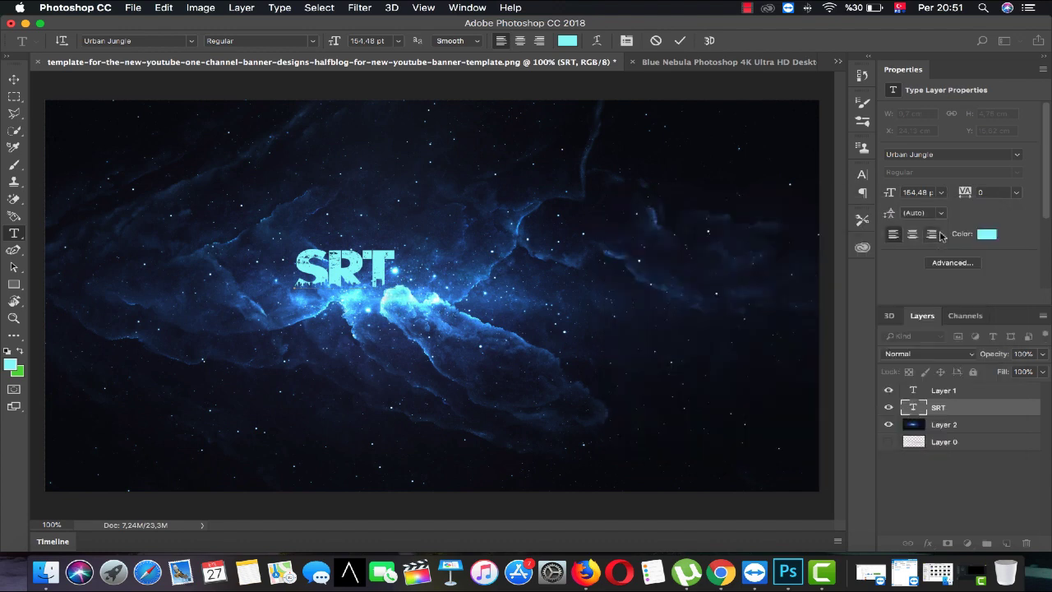
{"action": "left_click", "coordinate": [945, 415]}
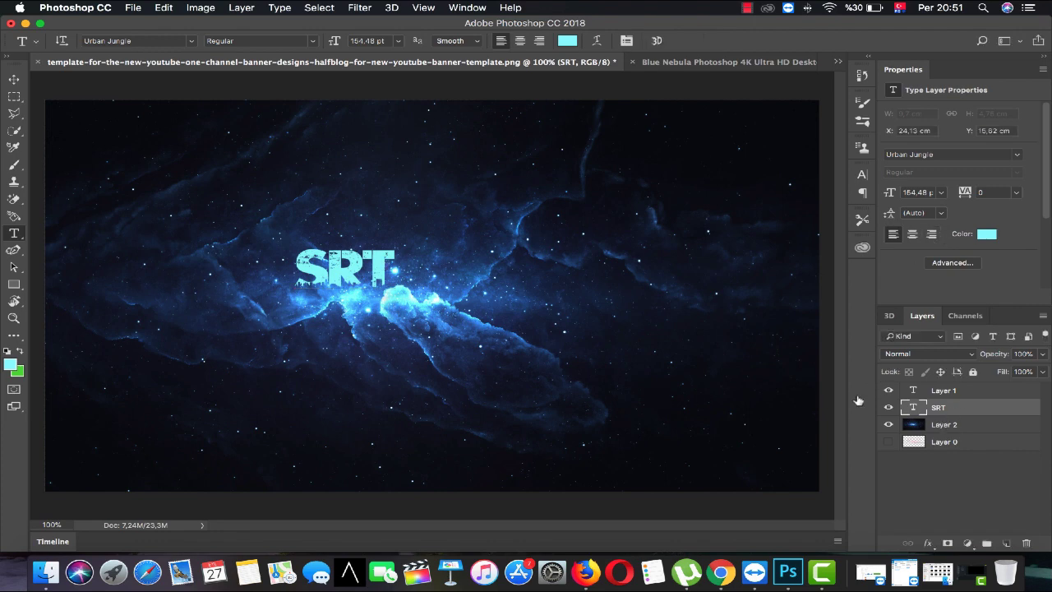
{"action": "left_click", "coordinate": [973, 425]}
Step: Duplicate the nebula layer, move the copy above SRT, clip it to the text, and open SRT's layer styles
{"action": "key", "text": "super+j"}
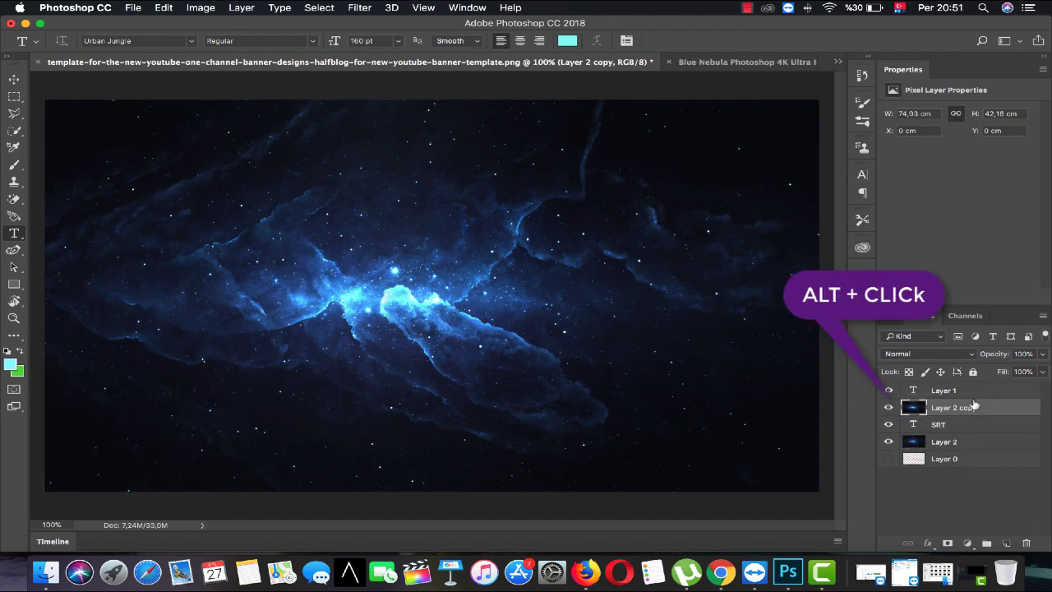
{"action": "left_click_drag", "start_coordinate": [967, 425], "coordinate": [957, 400]}
{"action": "left_click", "coordinate": [943, 415], "text": "alt"}
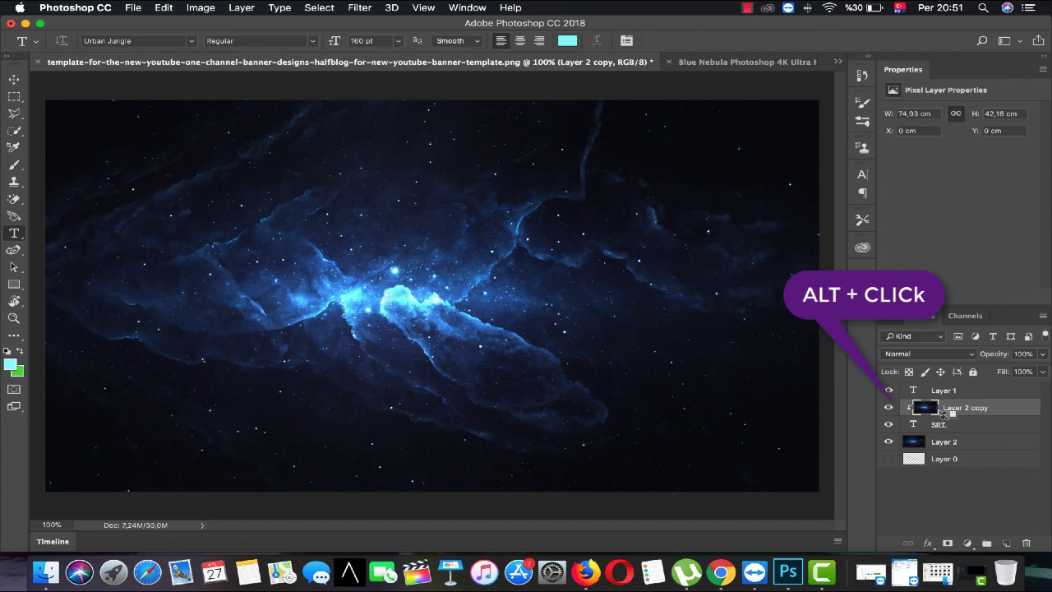
{"action": "double_click", "coordinate": [1017, 426]}
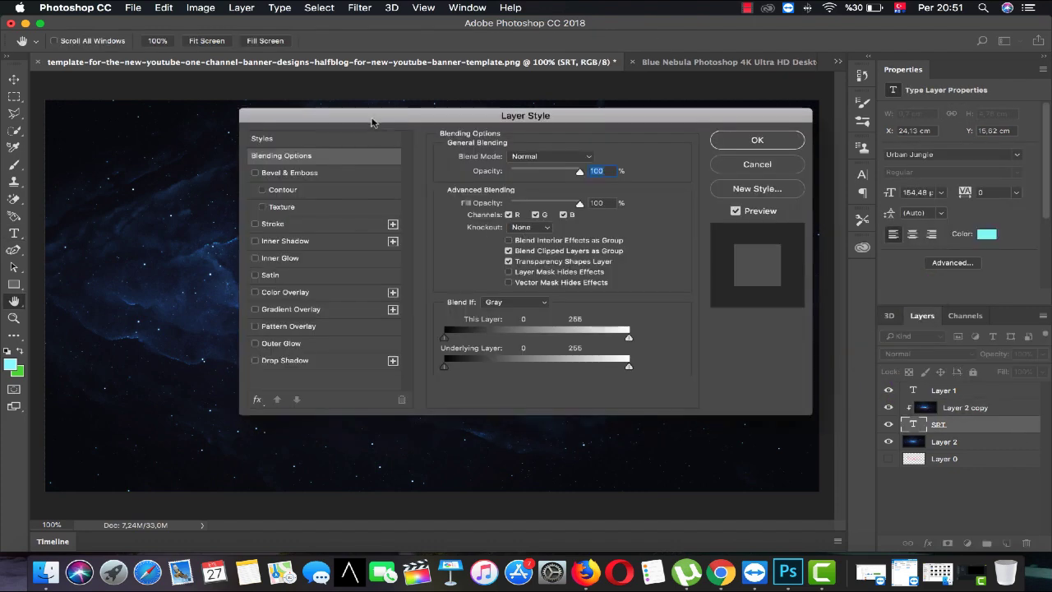
Step: Add a drop shadow and an inner glow to SRT, testing stroke and inner shadow
{"action": "left_click_drag", "start_coordinate": [372, 122], "coordinate": [658, 124]}
{"action": "left_click", "coordinate": [541, 362]}
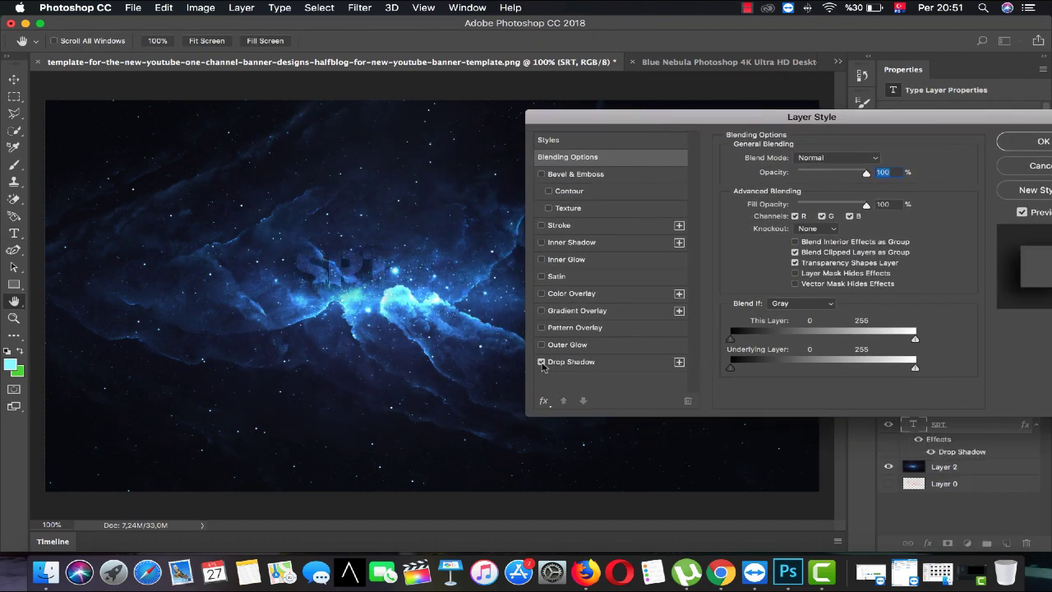
{"action": "left_click", "coordinate": [541, 362]}
{"action": "left_click", "coordinate": [541, 225]}
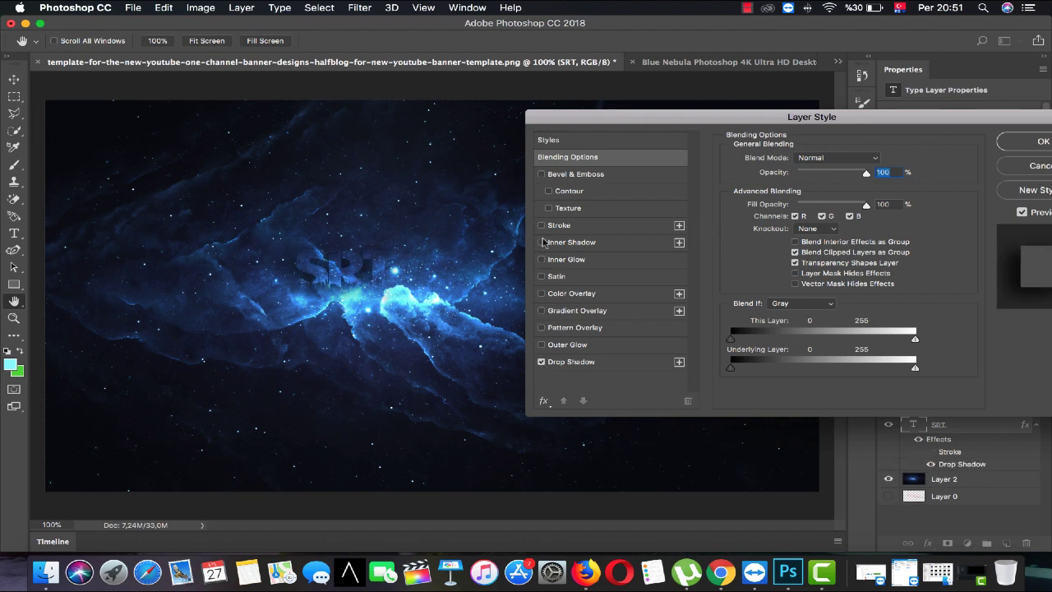
{"action": "left_click", "coordinate": [542, 242]}
{"action": "left_click", "coordinate": [541, 260]}
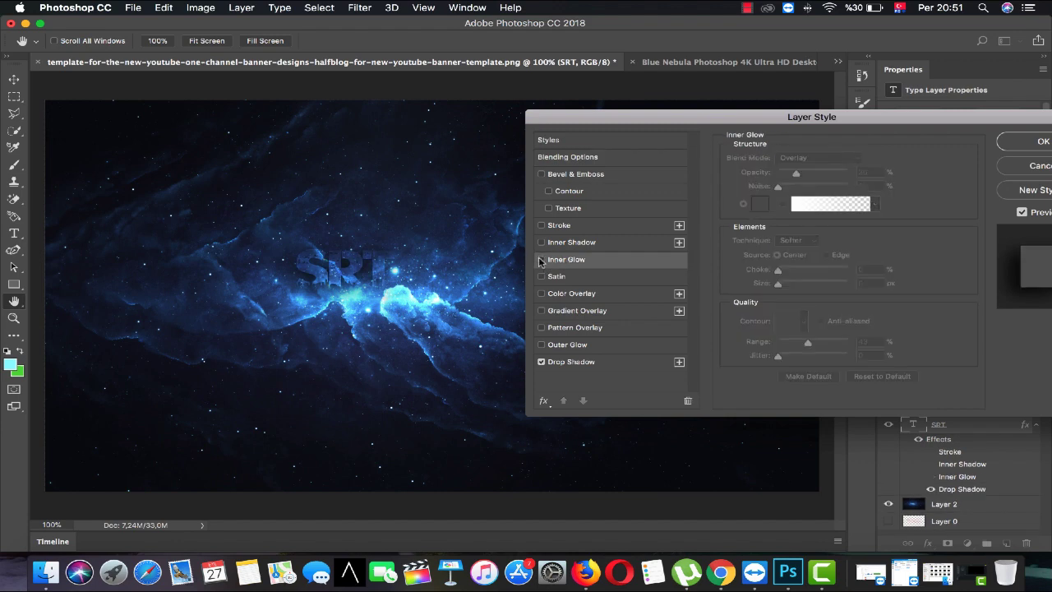
Step: Try satin, colour, gradient and pattern overlays, then enable Outer Glow on SRT
{"action": "left_click", "coordinate": [542, 277]}
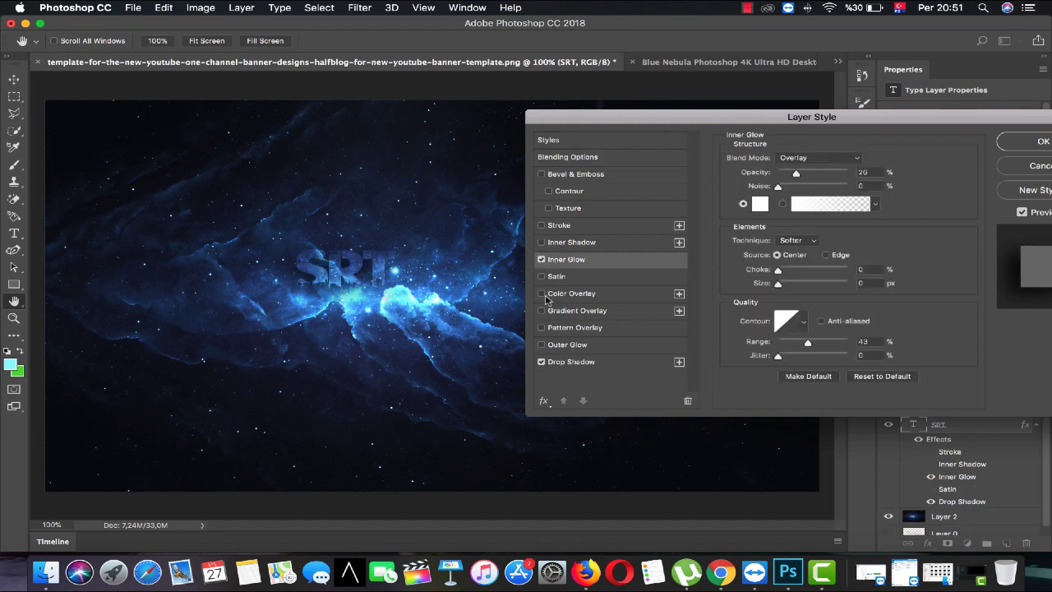
{"action": "left_click", "coordinate": [542, 295]}
{"action": "left_click", "coordinate": [542, 294]}
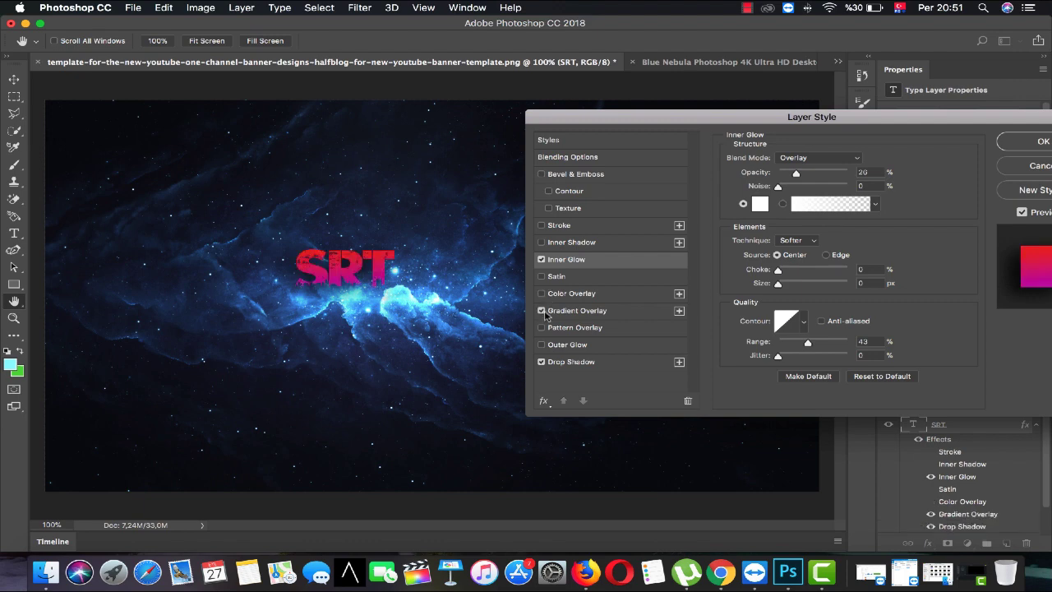
{"action": "left_click", "coordinate": [542, 311]}
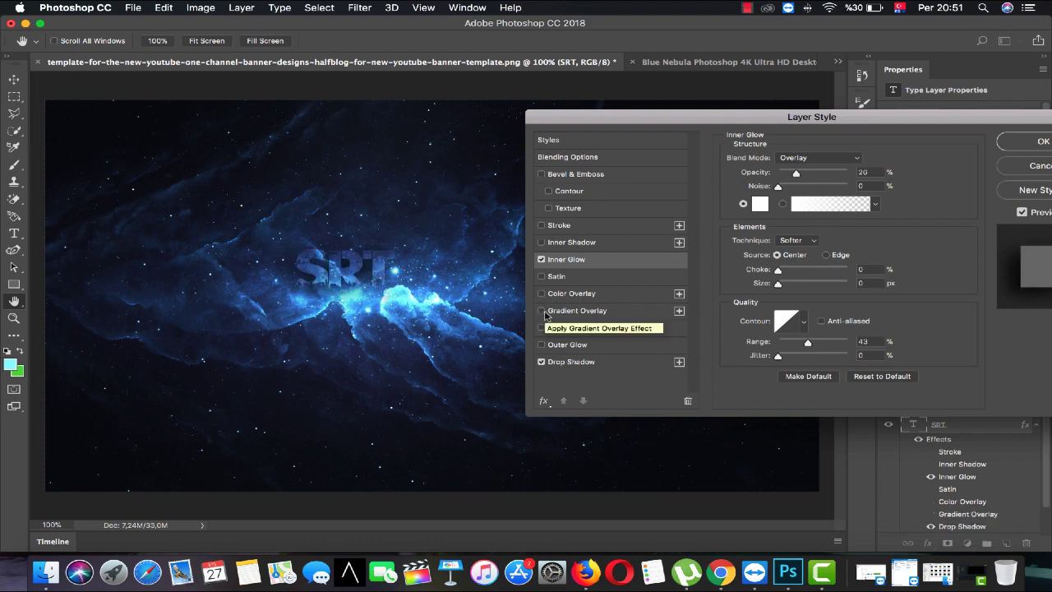
{"action": "left_click", "coordinate": [541, 310]}
{"action": "left_click", "coordinate": [542, 328]}
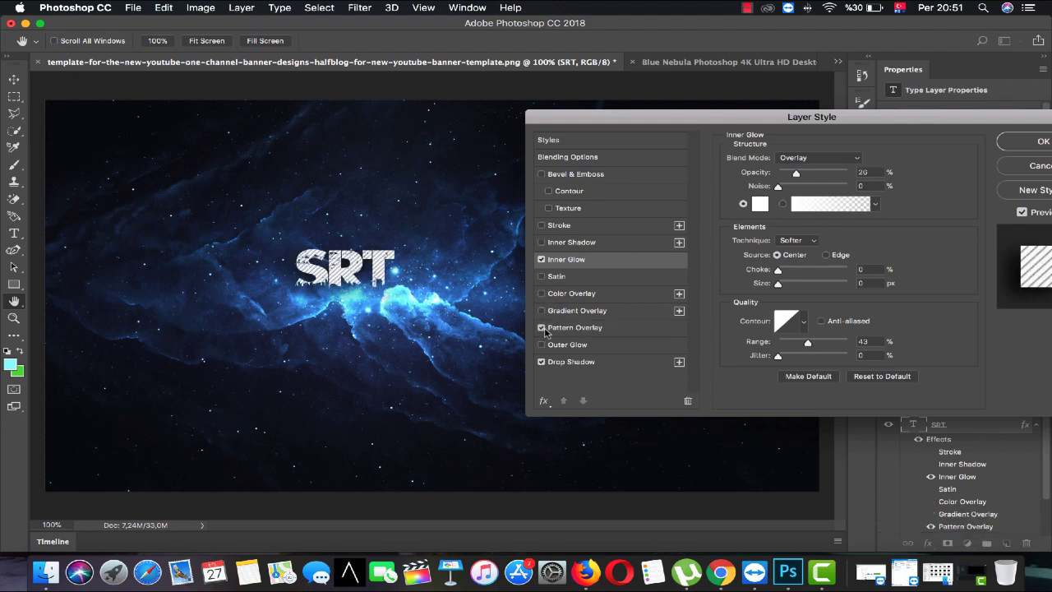
{"action": "left_click", "coordinate": [542, 345]}
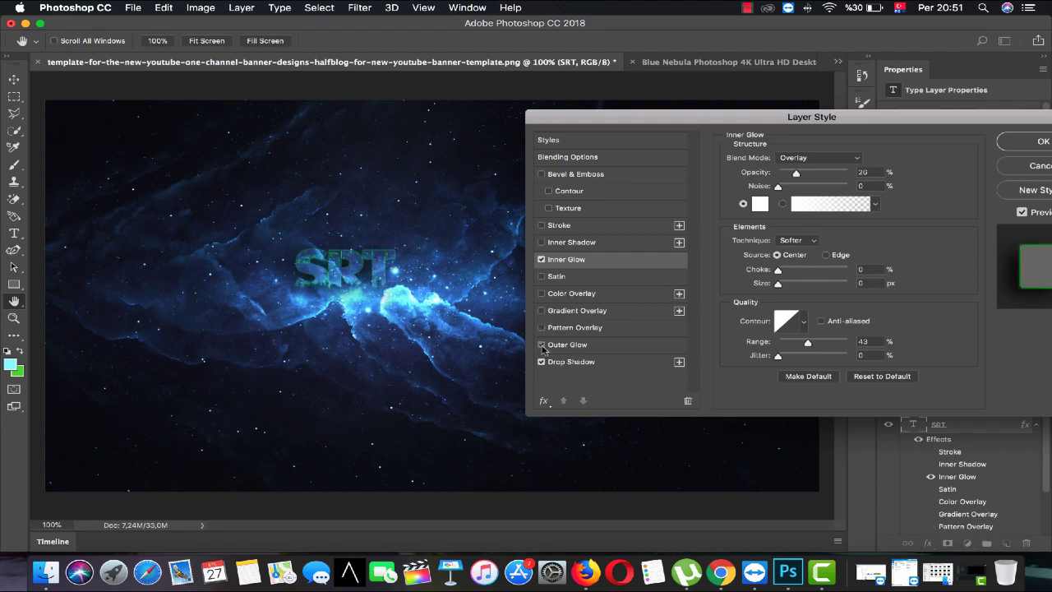
{"action": "left_click", "coordinate": [542, 345]}
Step: Set the Outer Glow colour to light cyan 8efefe sampled from the nebula
{"action": "left_click", "coordinate": [564, 346]}
{"action": "left_click", "coordinate": [760, 204]}
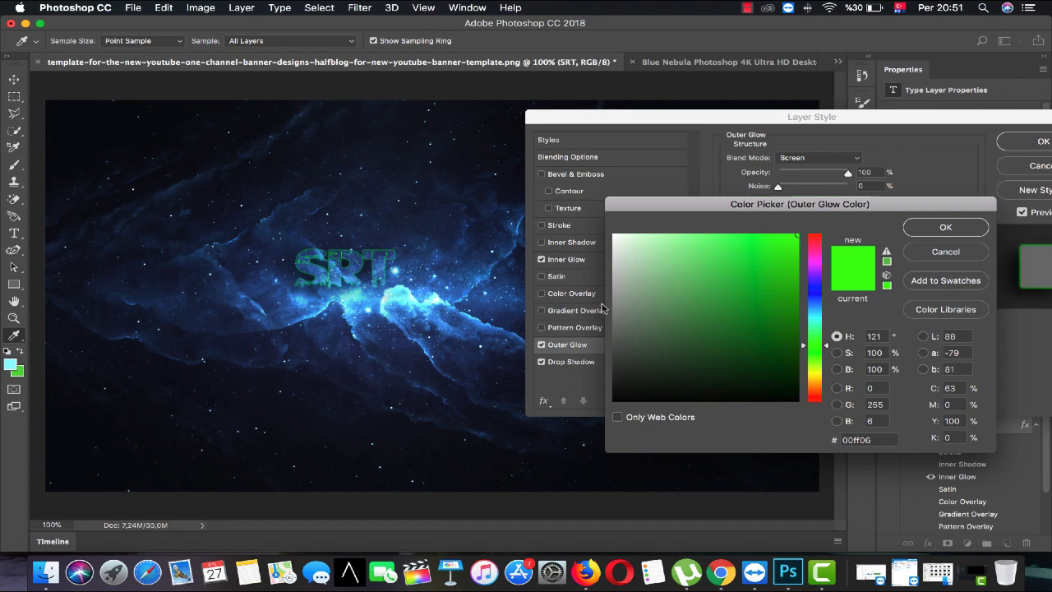
{"action": "left_click_drag", "start_coordinate": [710, 359], "coordinate": [857, 400]}
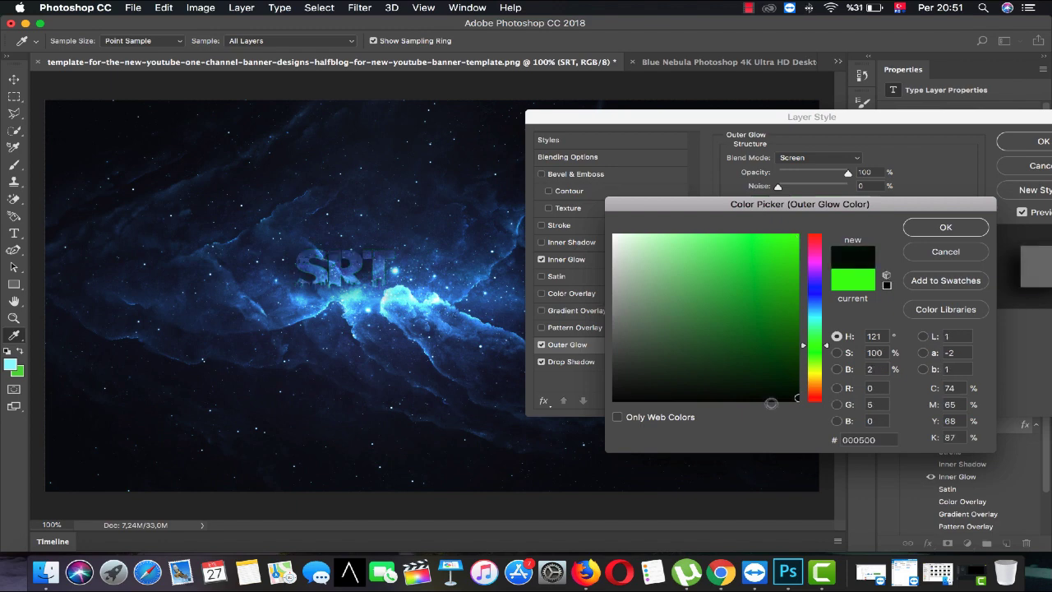
{"action": "left_click_drag", "start_coordinate": [771, 403], "coordinate": [601, 237]}
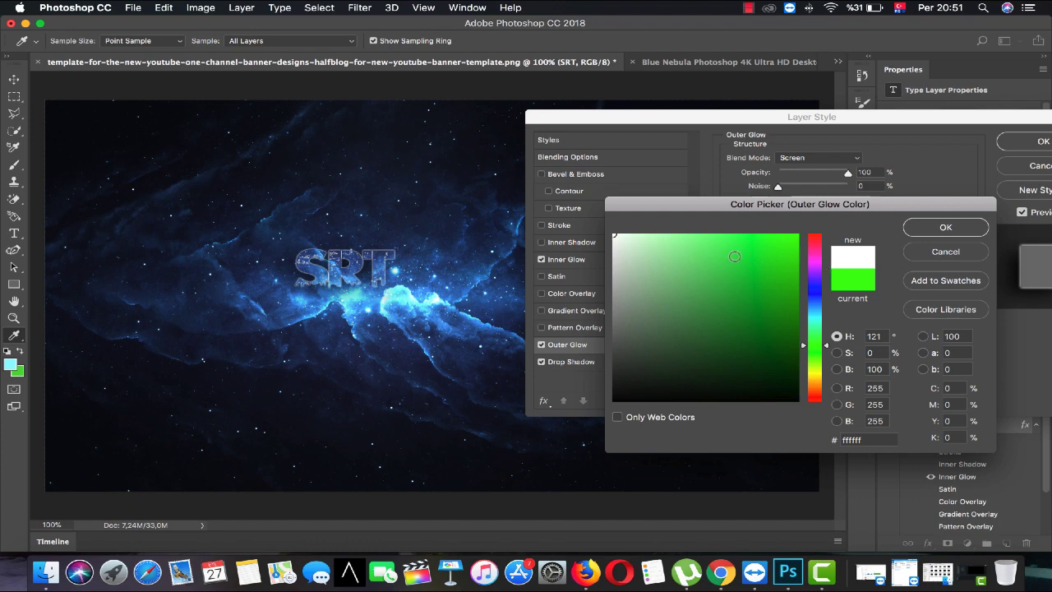
{"action": "mouse_move", "coordinate": [387, 293]}
{"action": "left_mouse_down"}
{"action": "mouse_move", "coordinate": [387, 308]}
{"action": "mouse_move", "coordinate": [376, 301]}
{"action": "left_mouse_up"}
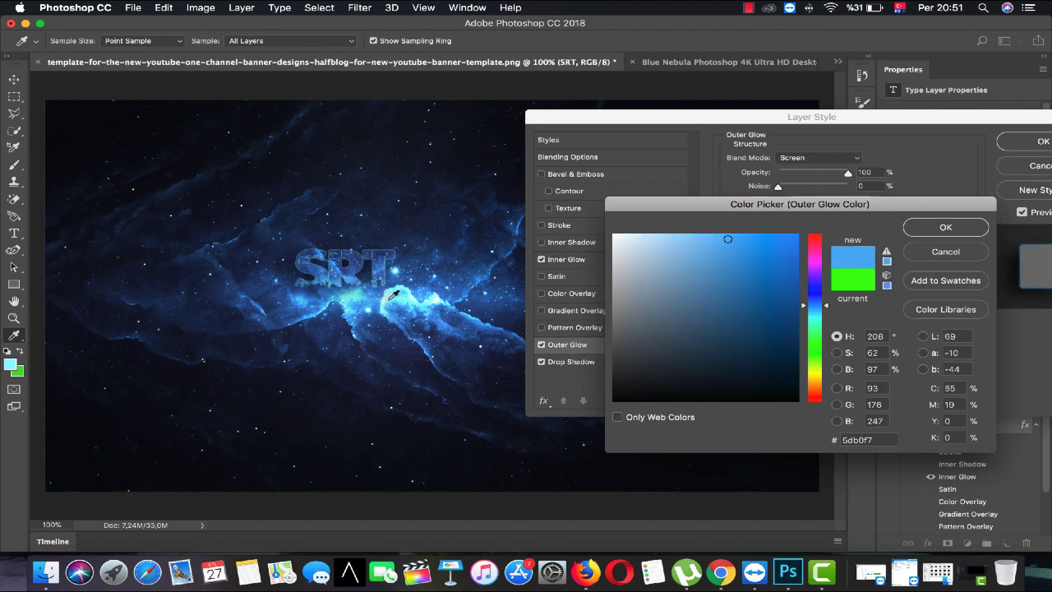
{"action": "left_click", "coordinate": [393, 295]}
{"action": "left_click", "coordinate": [400, 294]}
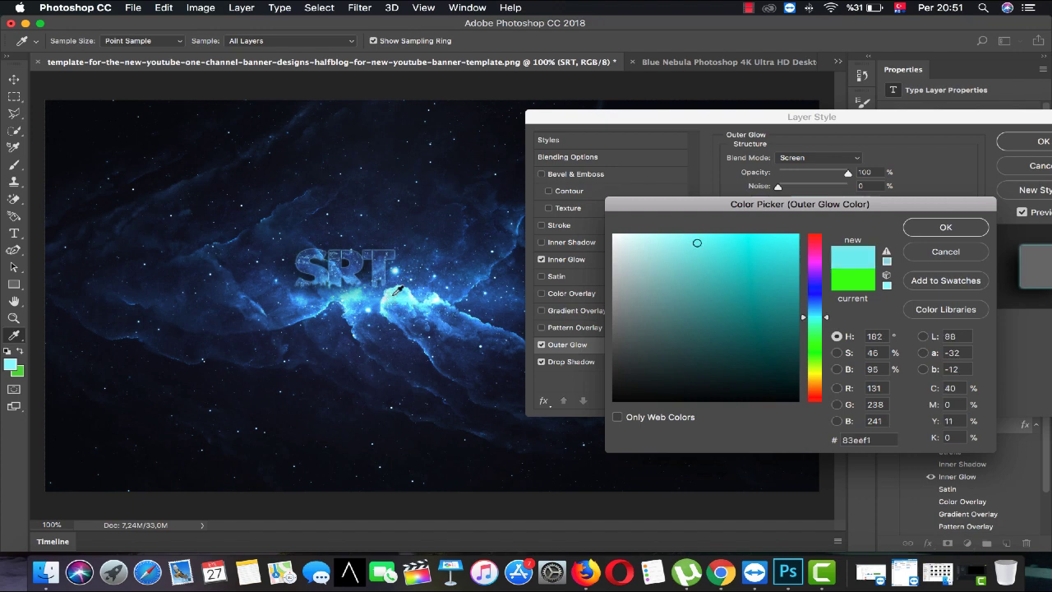
{"action": "left_click", "coordinate": [388, 305]}
{"action": "left_click", "coordinate": [406, 294]}
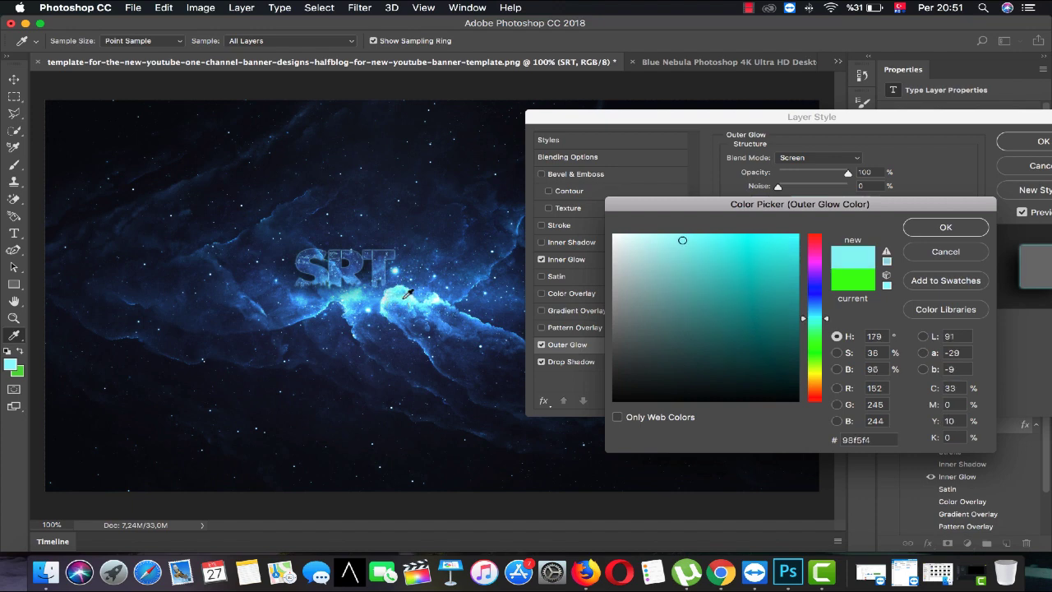
{"action": "left_click", "coordinate": [949, 227]}
Step: Apply the layer styles, then append 'Photoshop' so the title reads 'SRT Photoshop'
{"action": "left_click", "coordinate": [1015, 143]}
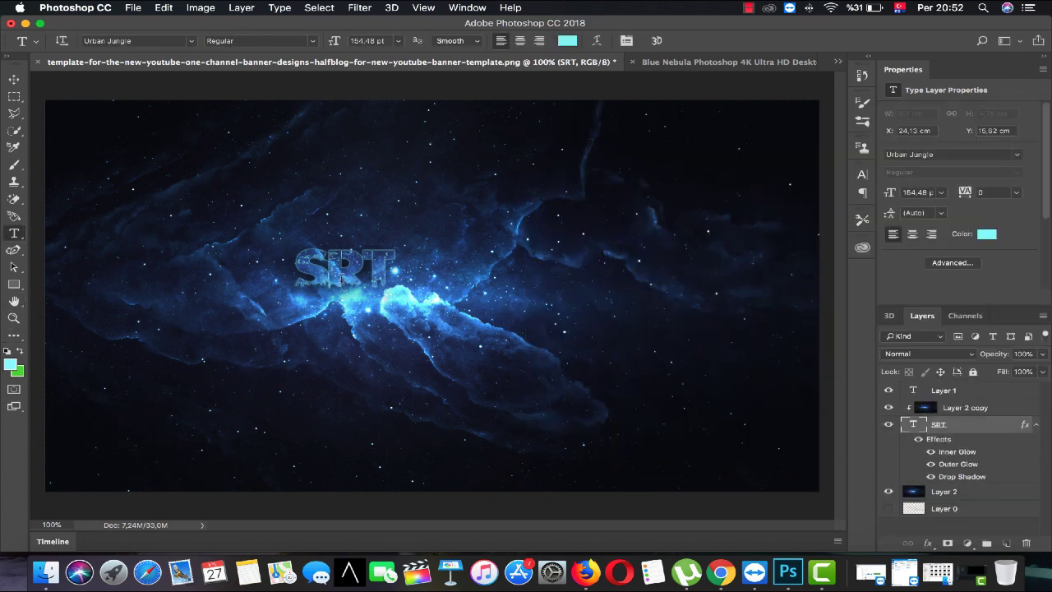
{"action": "left_click", "coordinate": [376, 264]}
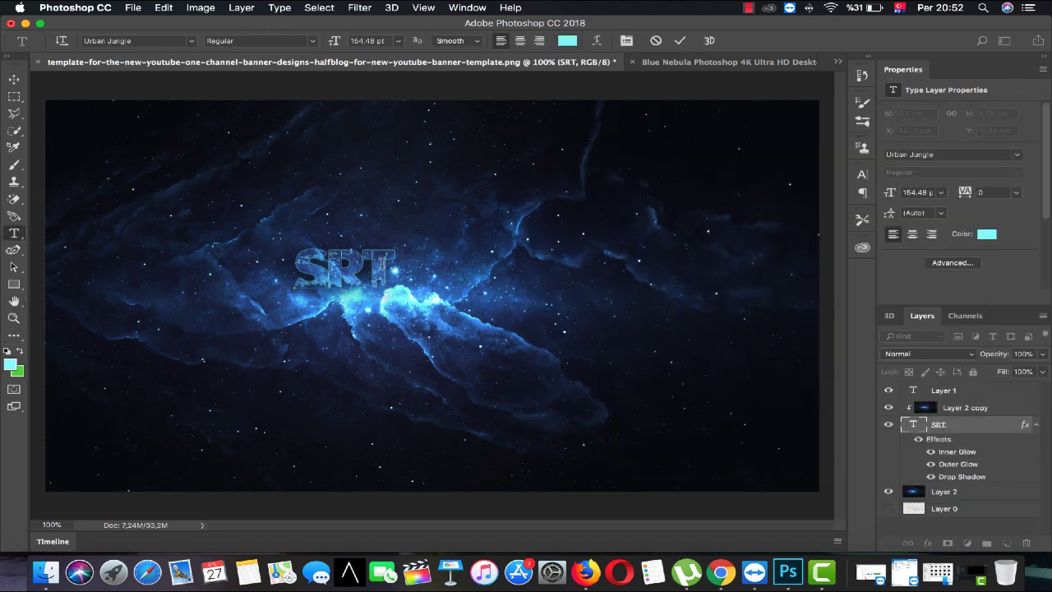
{"action": "type", "text": " Photosho"}
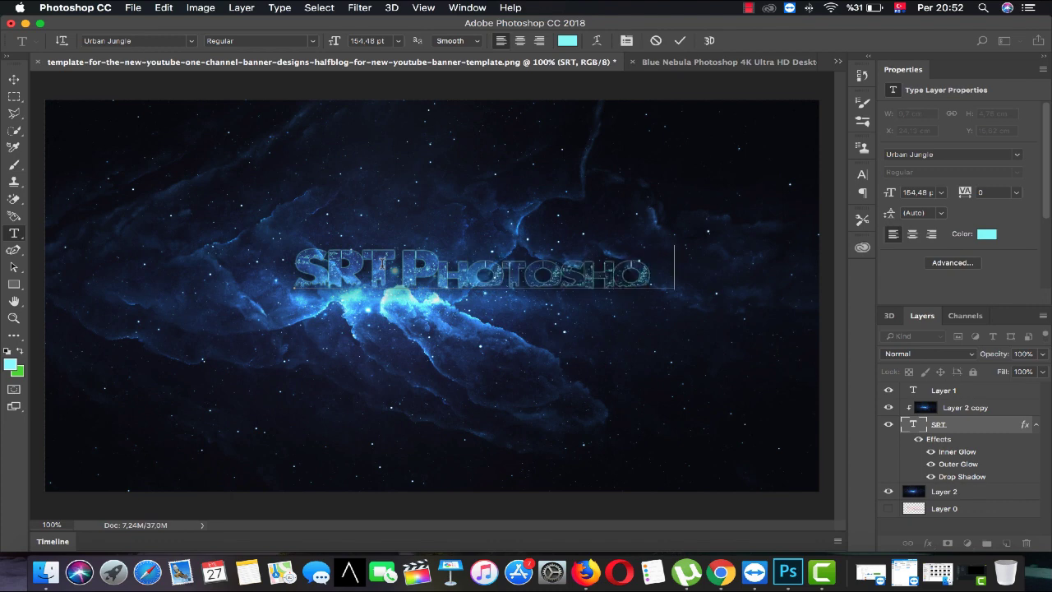
{"action": "type", "text": "p"}
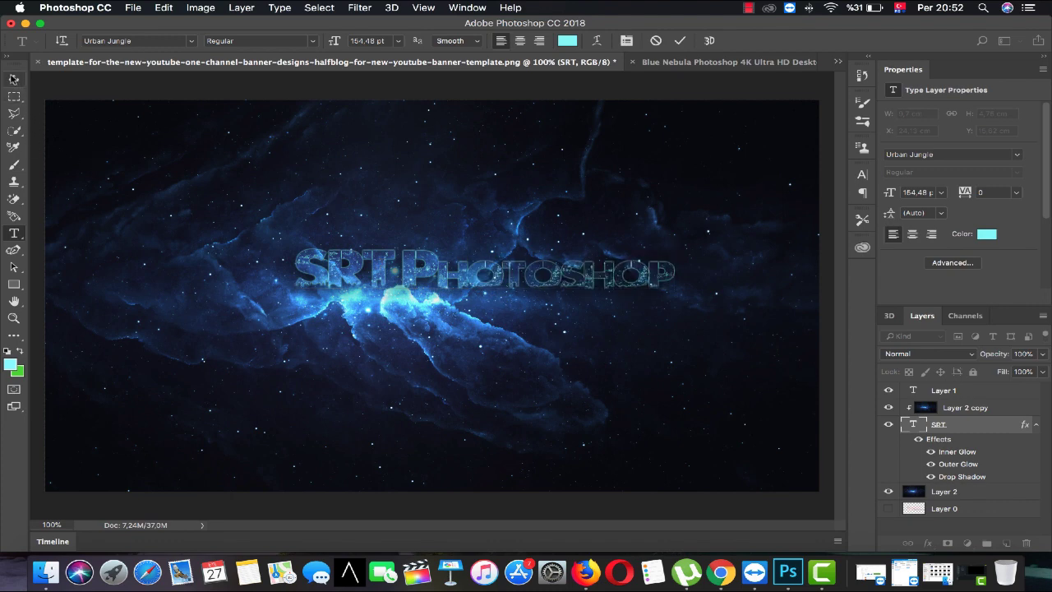
{"action": "left_click", "coordinate": [14, 79]}
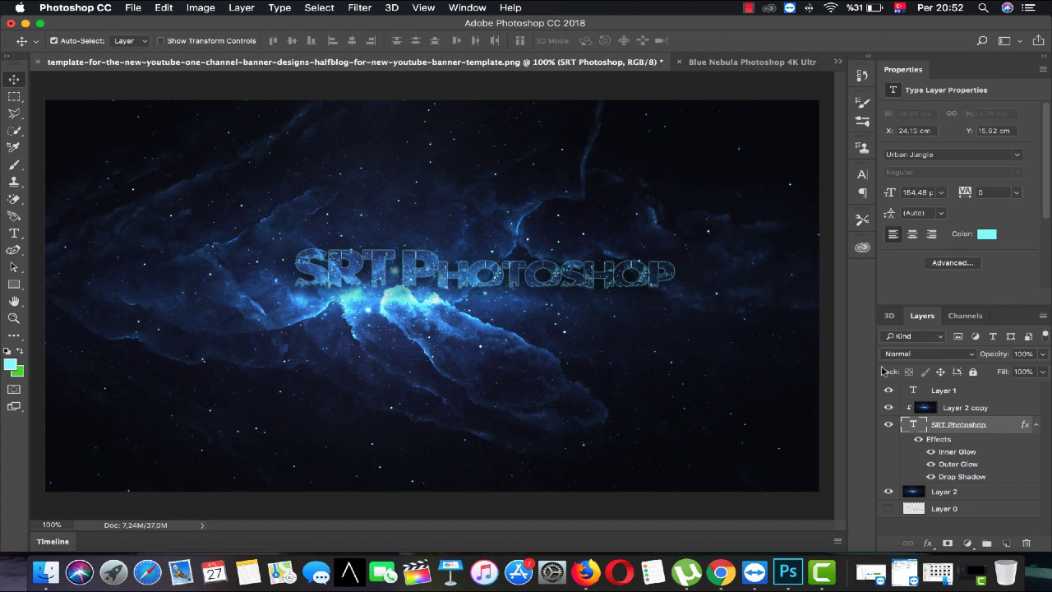
Step: Lower the background nebula Layer 2 to 60% opacity and show the banner template guides
{"action": "left_click", "coordinate": [1007, 406]}
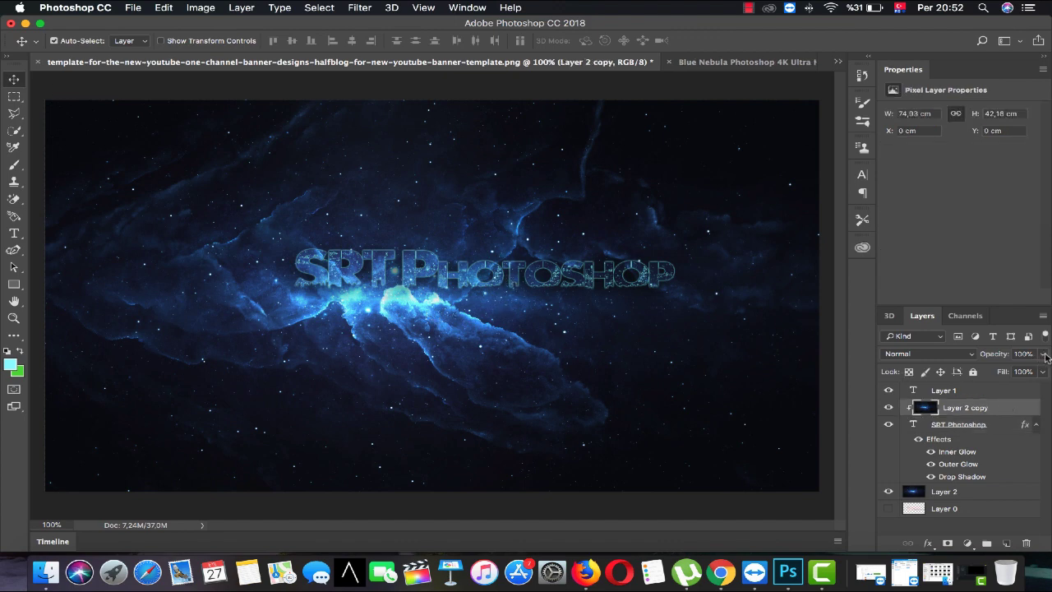
{"action": "left_click", "coordinate": [909, 405], "text": "alt"}
{"action": "left_click", "coordinate": [1000, 425]}
{"action": "left_click", "coordinate": [1001, 411]}
{"action": "left_click", "coordinate": [976, 498]}
{"action": "left_click", "coordinate": [1041, 357]}
{"action": "left_click", "coordinate": [1016, 370]}
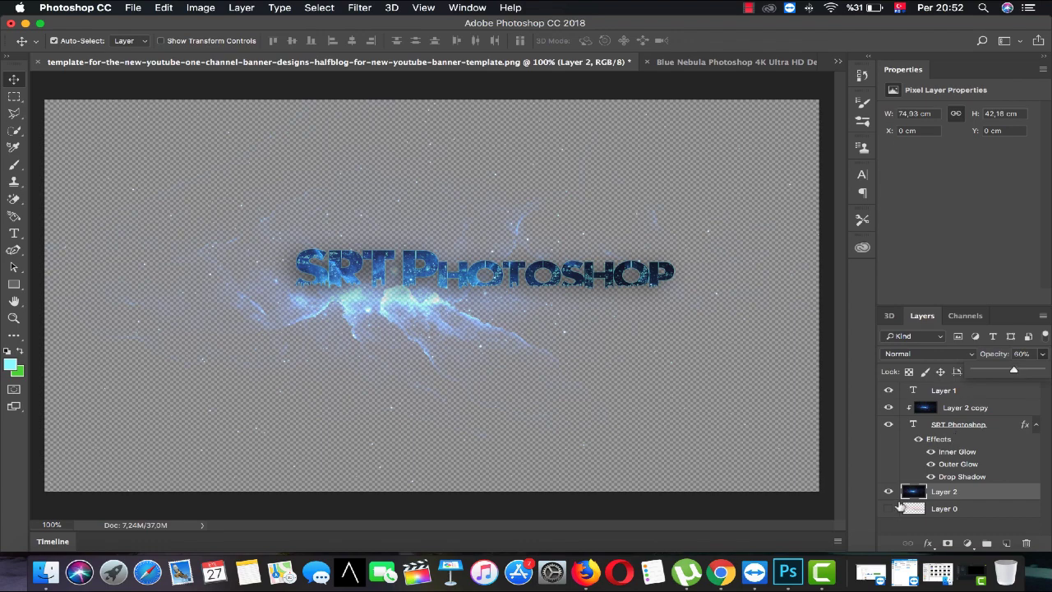
{"action": "left_click", "coordinate": [889, 509]}
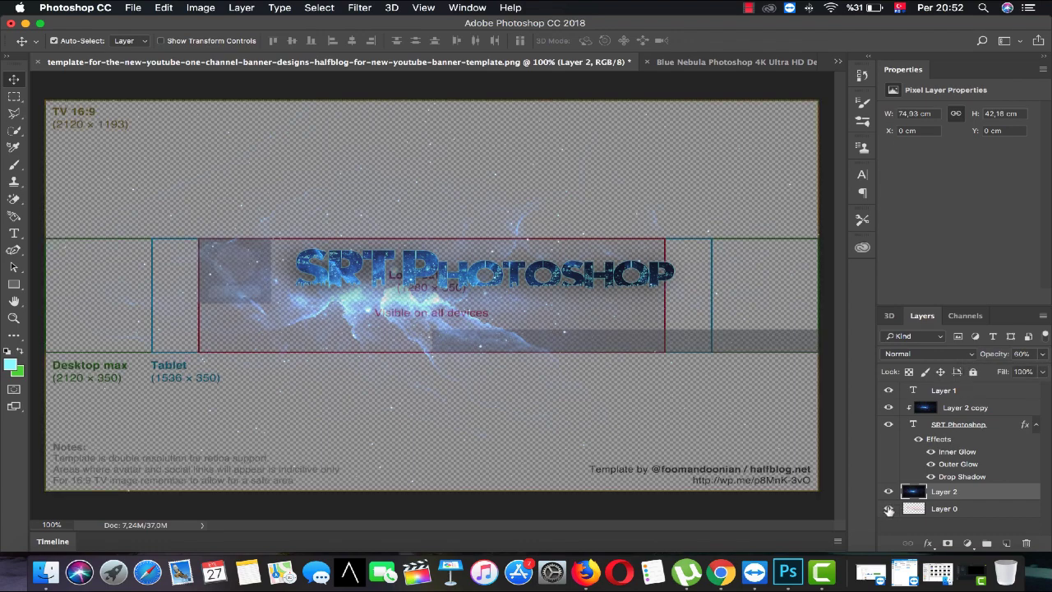
Step: Shift the nebula copy slightly on the canvas behind the SRT Photoshop lettering
{"action": "left_click", "coordinate": [986, 425]}
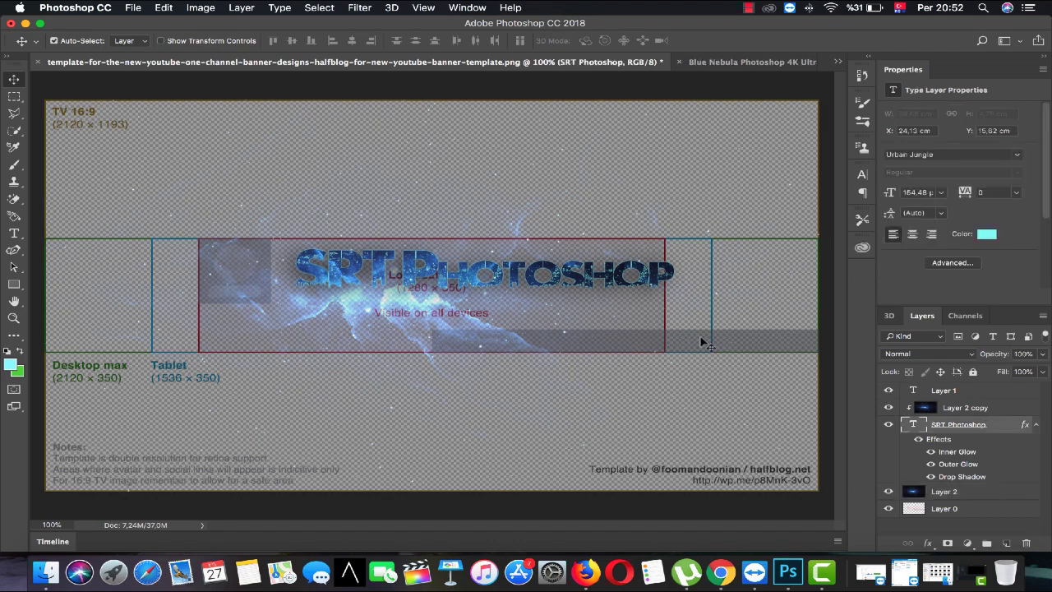
{"action": "left_click", "coordinate": [597, 280], "text": "super"}
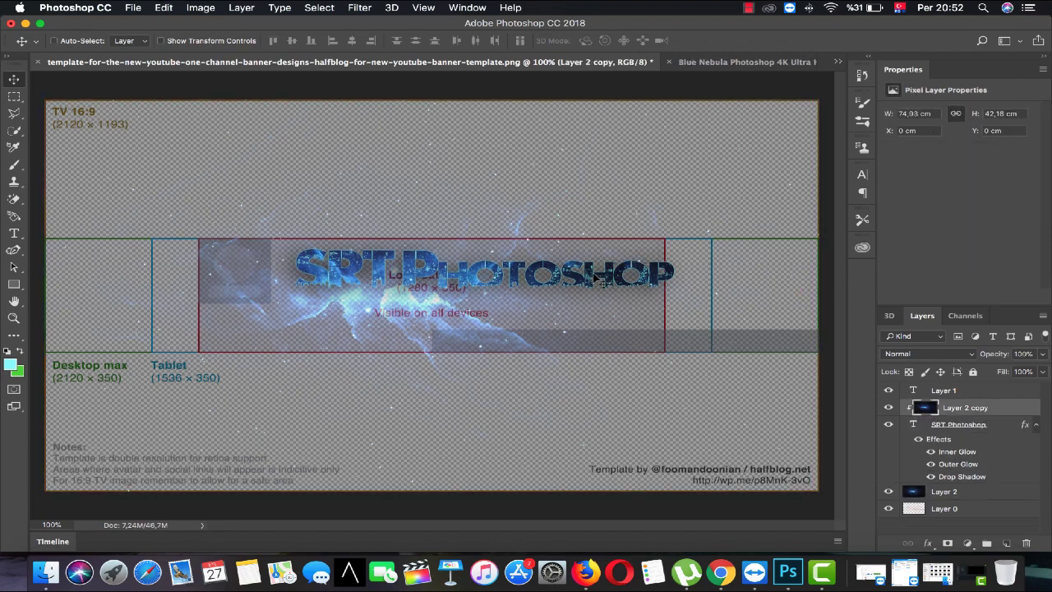
{"action": "left_click", "coordinate": [957, 424]}
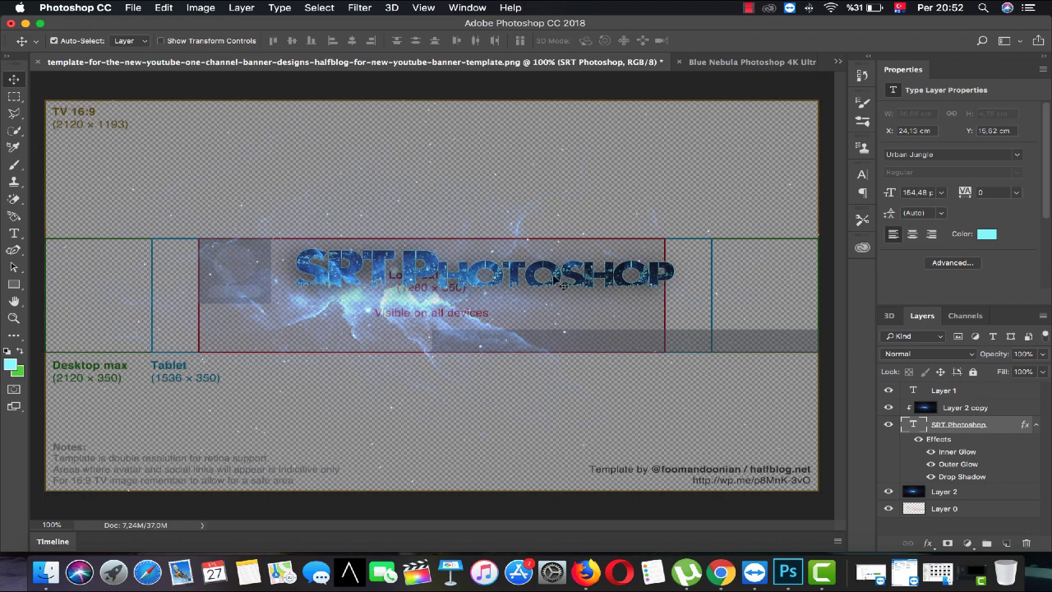
{"action": "left_click_drag", "start_coordinate": [563, 285], "coordinate": [542, 285]}
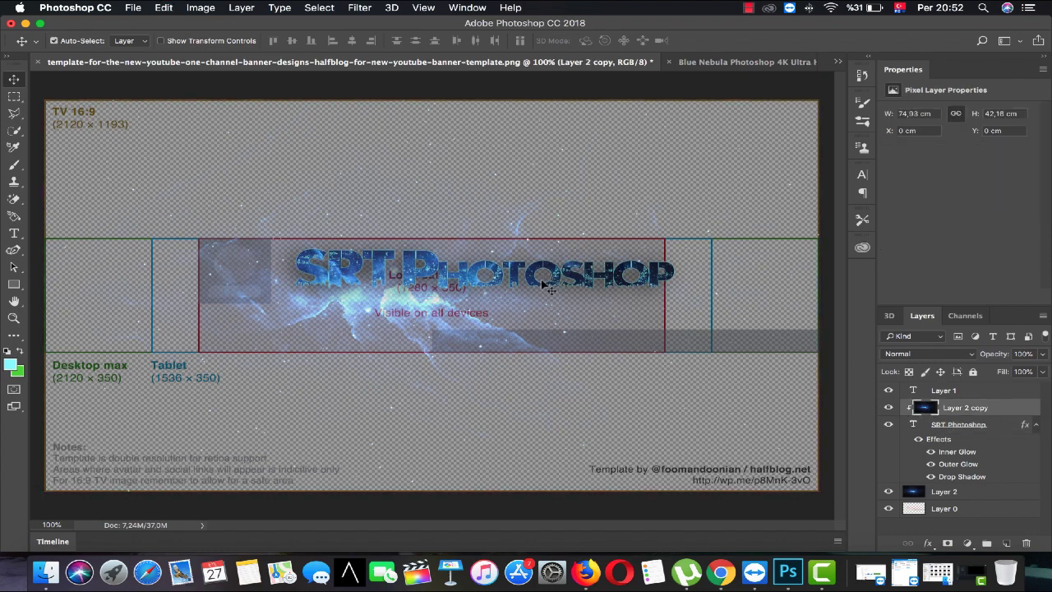
{"action": "left_click", "coordinate": [924, 429]}
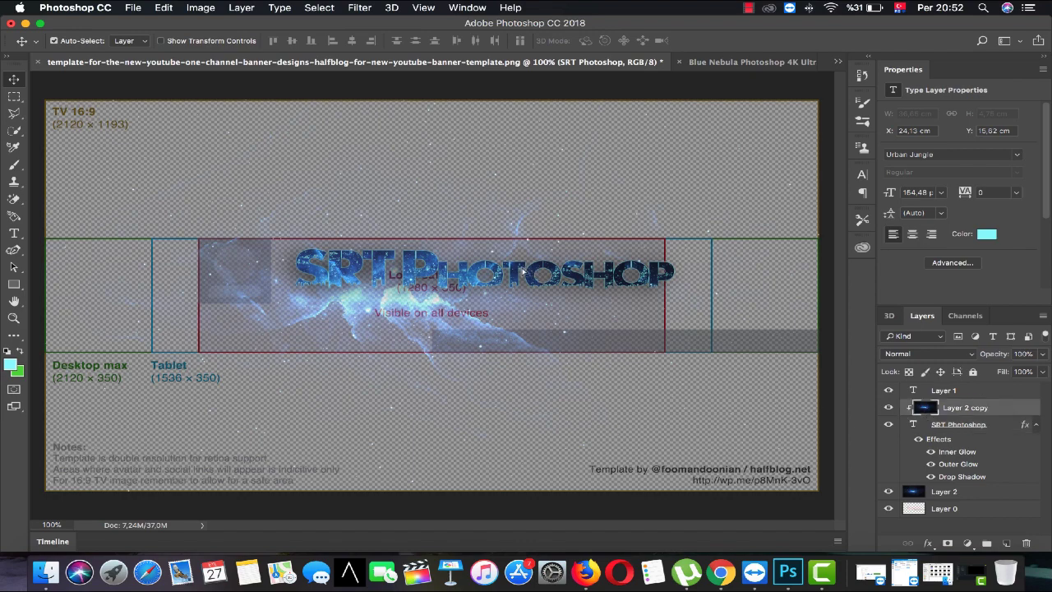
{"action": "left_click_drag", "start_coordinate": [523, 272], "coordinate": [529, 274]}
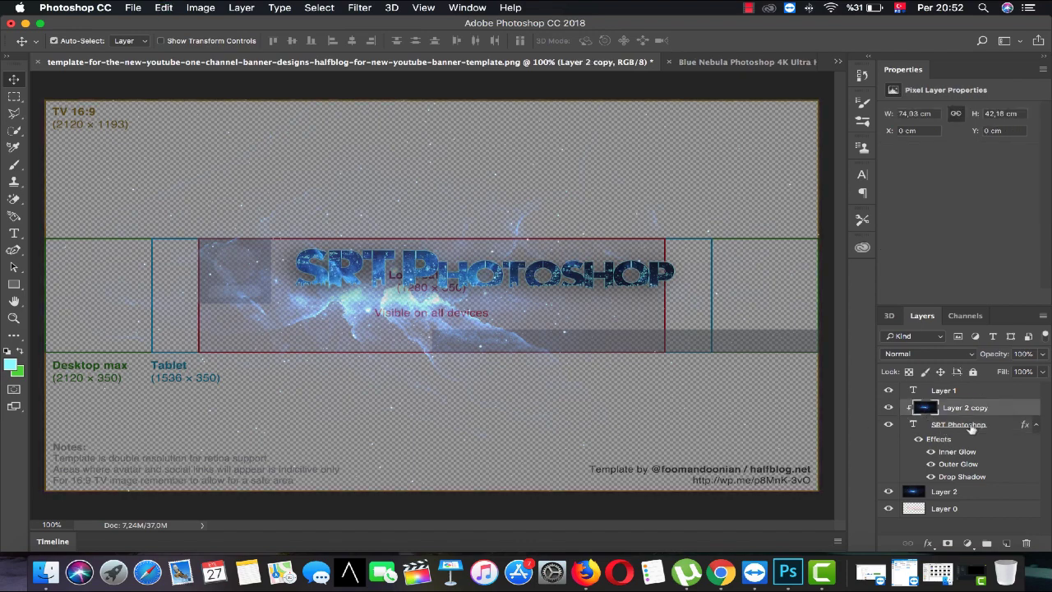
Step: Clip the Layer 2 copy into the SRT Photoshop text layer
{"action": "left_click", "coordinate": [1013, 427]}
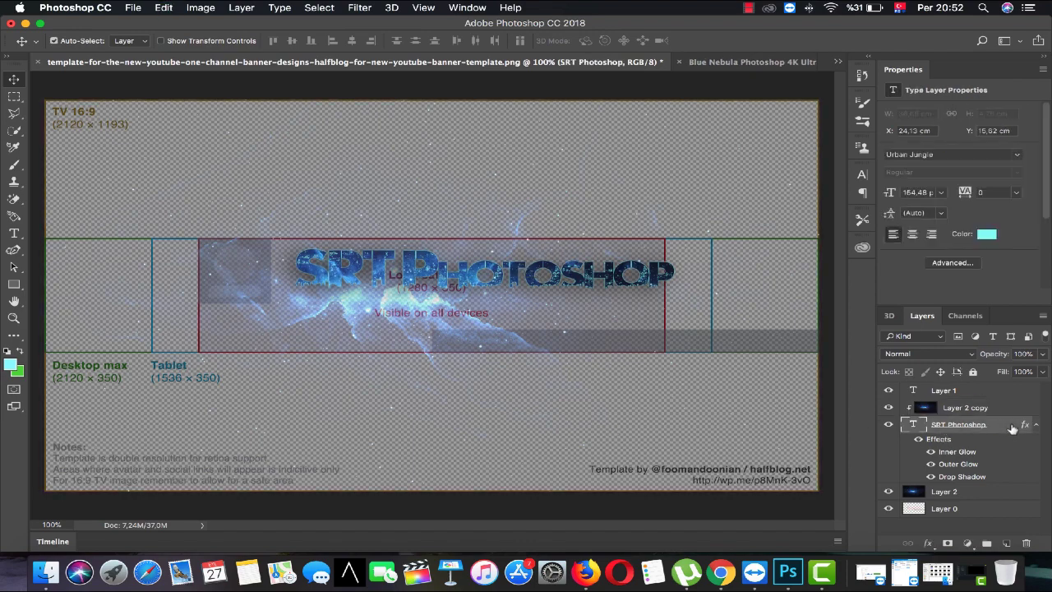
{"action": "left_click", "coordinate": [603, 265], "text": "ctrl"}
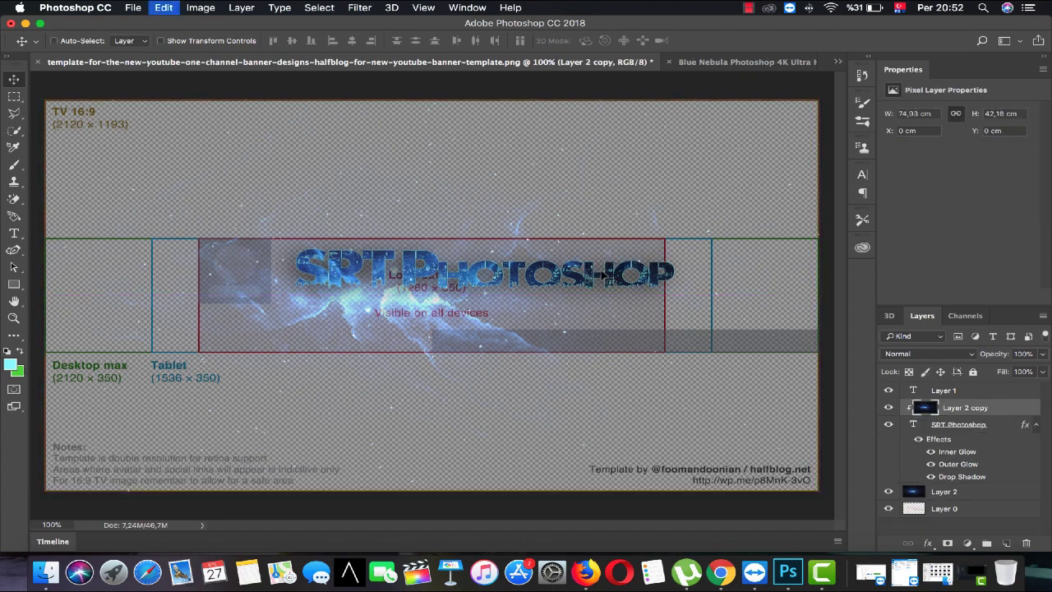
{"action": "left_click", "coordinate": [919, 421], "text": "alt"}
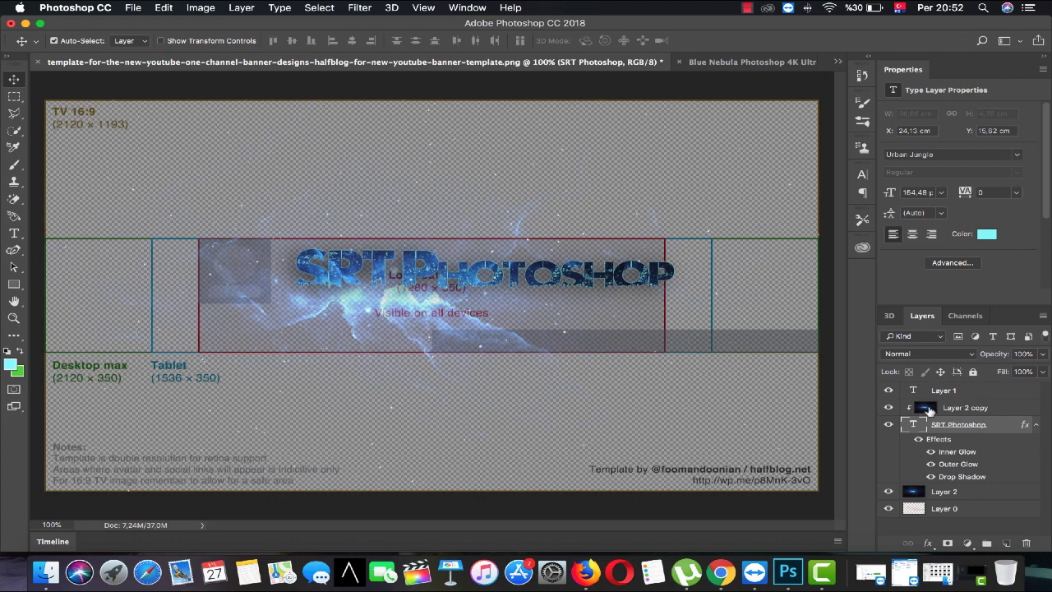
{"action": "left_click", "coordinate": [929, 408]}
{"action": "left_click", "coordinate": [922, 420]}
{"action": "left_click", "coordinate": [14, 302]}
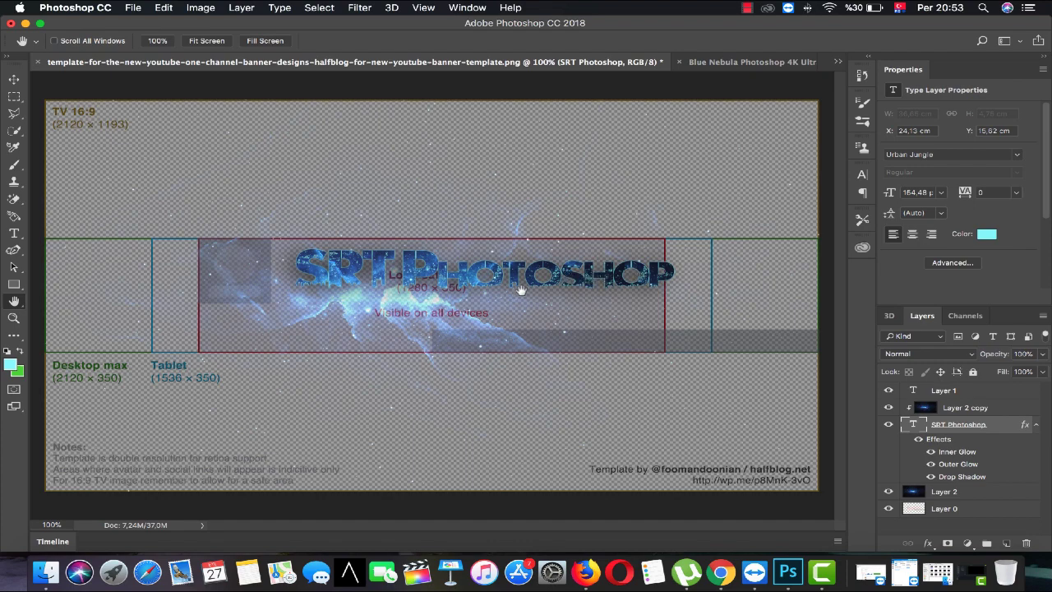
Step: Nudge the nebula texture, then move the SRT Photoshop text left and down into the safe area
{"action": "key", "text": "v"}
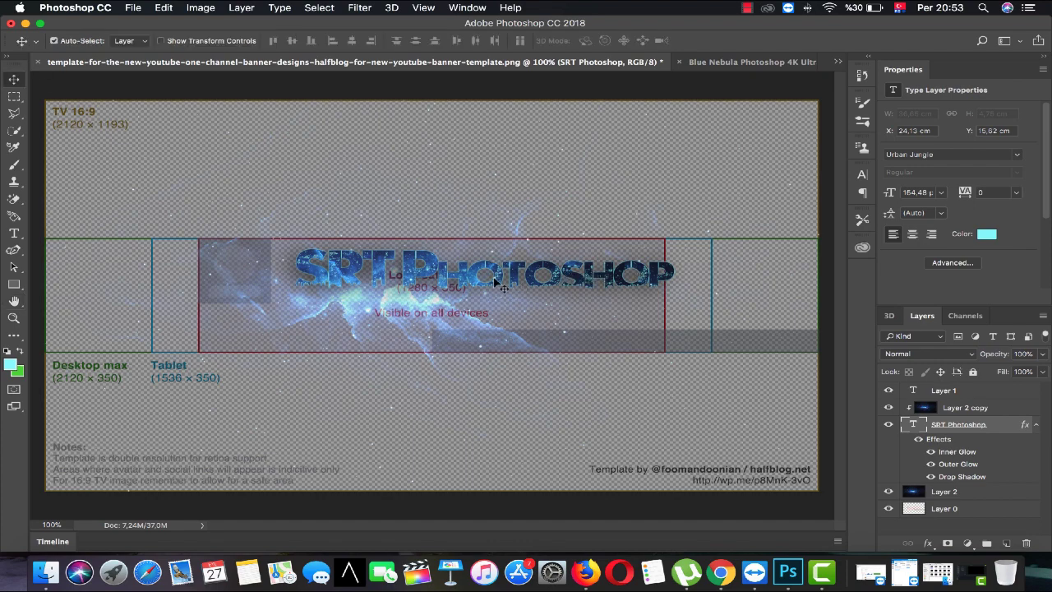
{"action": "left_click_drag", "start_coordinate": [491, 278], "coordinate": [497, 271]}
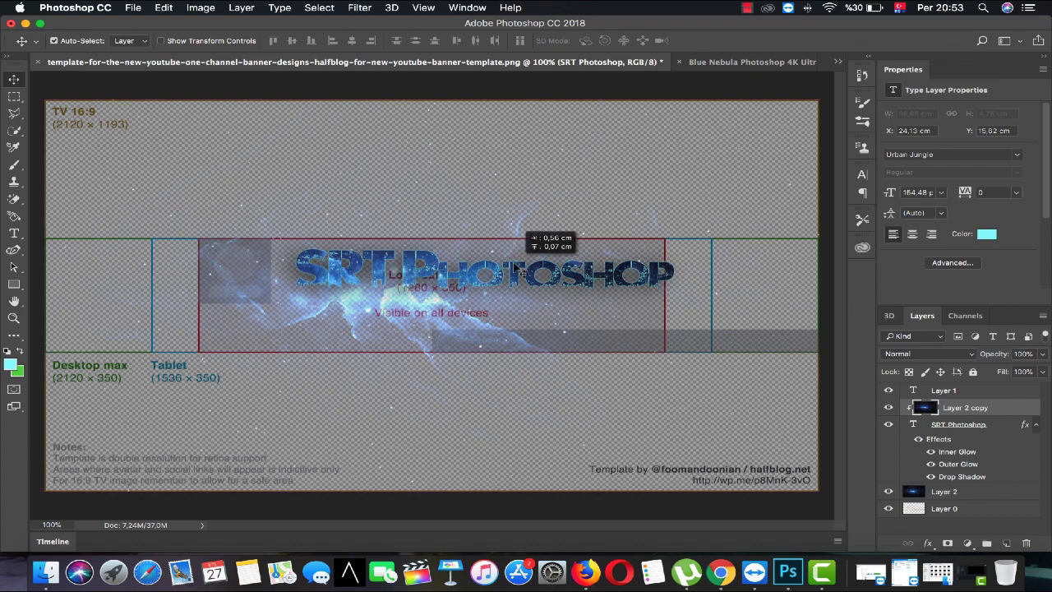
{"action": "left_click", "coordinate": [14, 235]}
{"action": "left_click", "coordinate": [473, 284]}
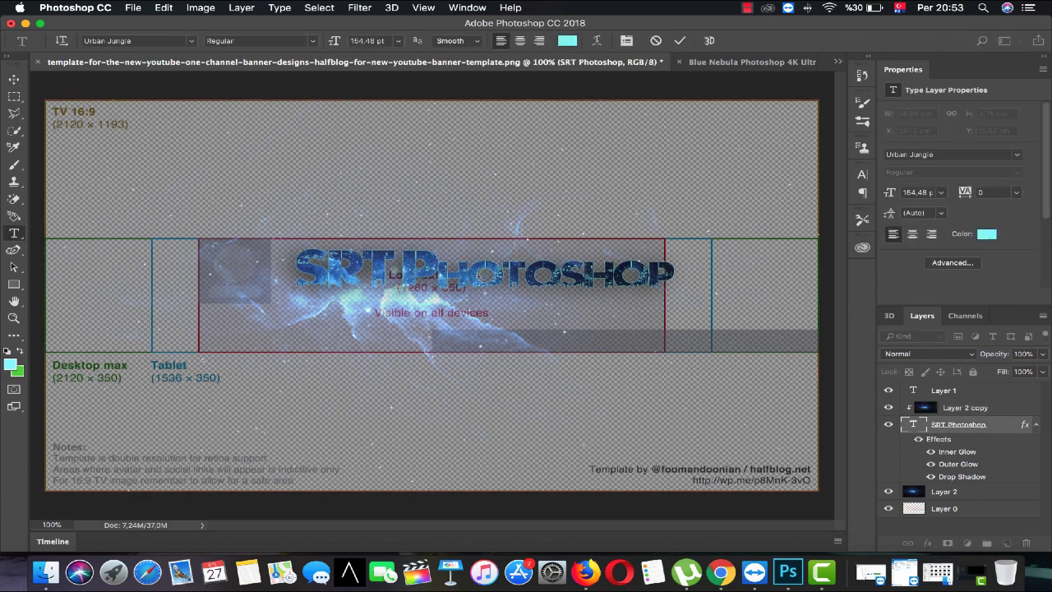
{"action": "left_click_drag", "start_coordinate": [581, 282], "coordinate": [567, 281]}
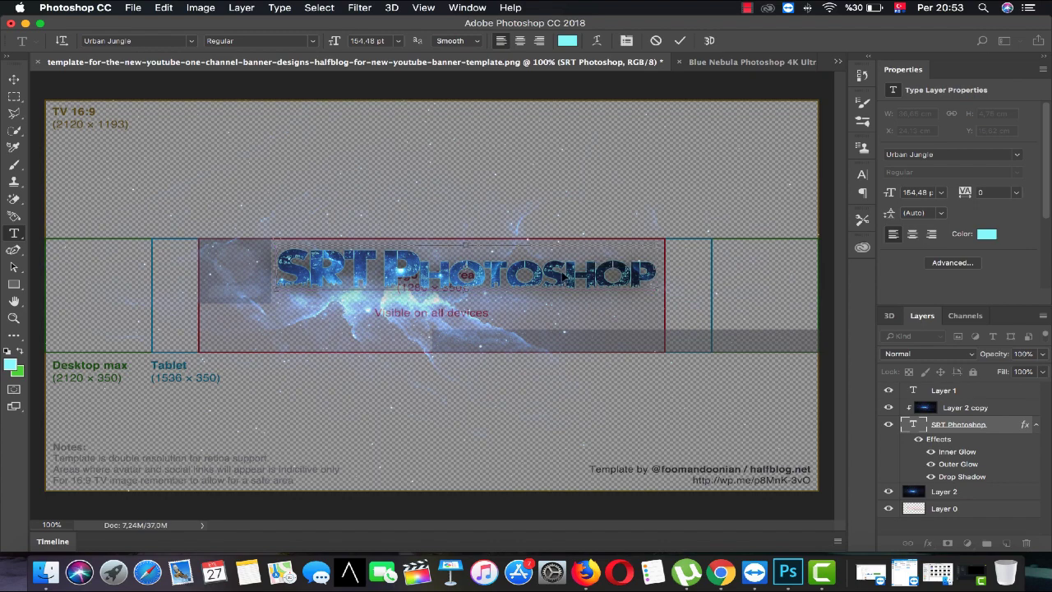
{"action": "left_click_drag", "start_coordinate": [563, 280], "coordinate": [560, 289]}
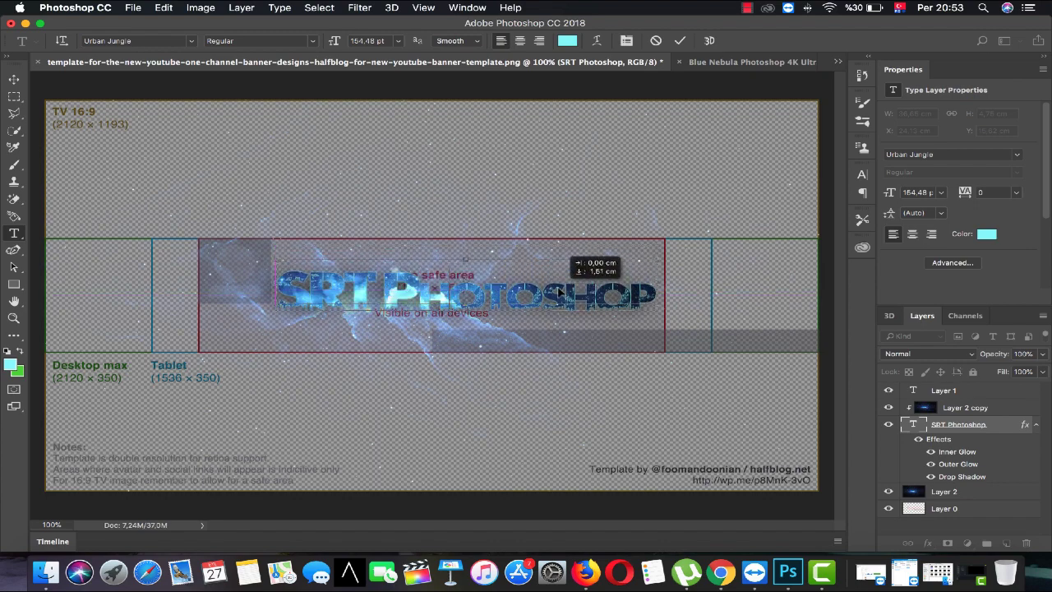
{"action": "left_click_drag", "start_coordinate": [560, 289], "coordinate": [556, 288]}
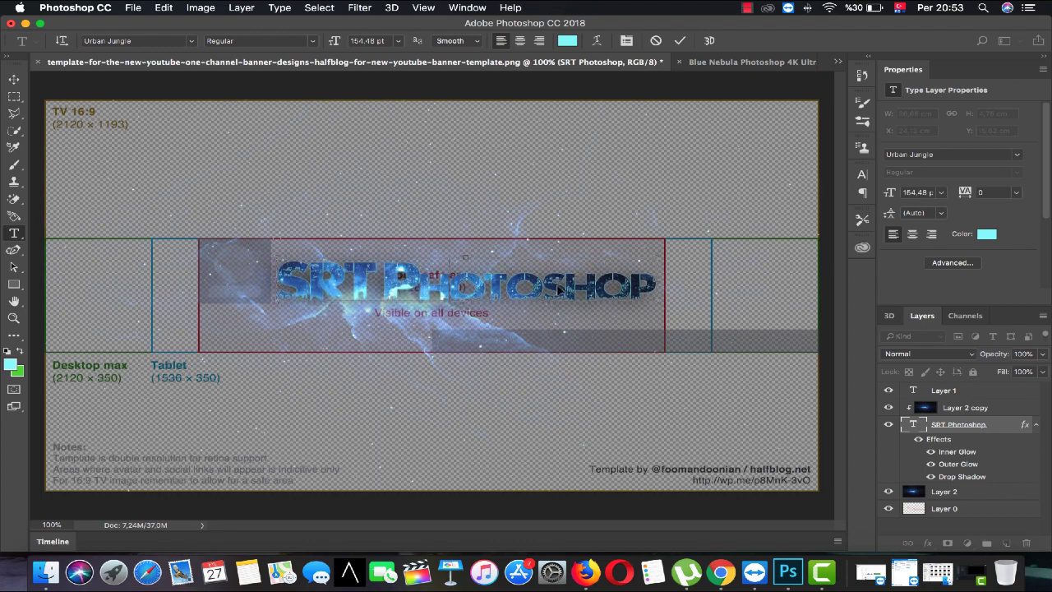
{"action": "left_click", "coordinate": [14, 80]}
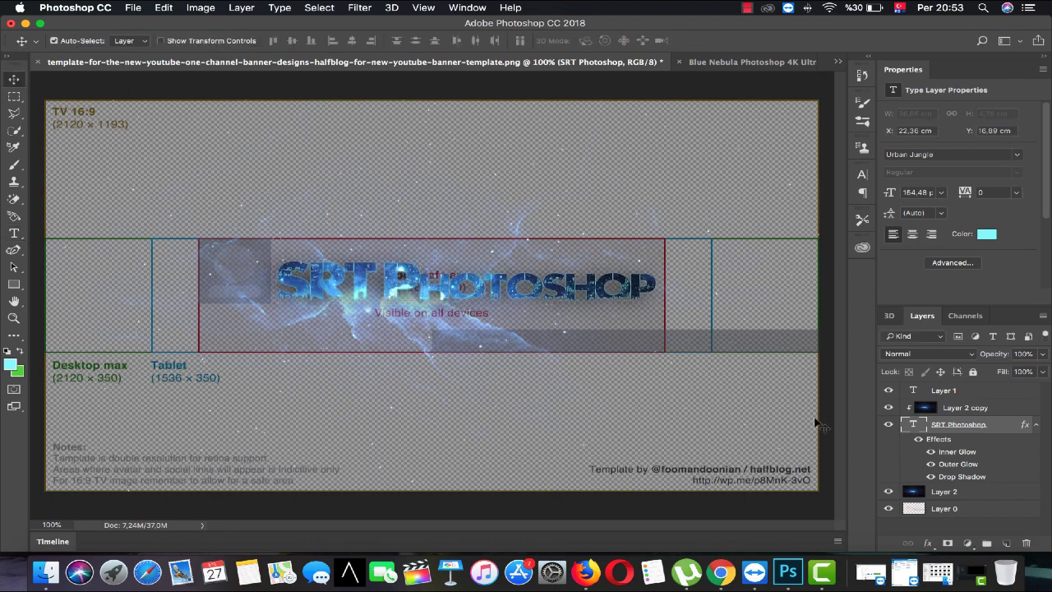
Step: Hide the template guide layer and raise Layer 2's opacity to 100%
{"action": "left_click", "coordinate": [978, 494]}
{"action": "left_click", "coordinate": [887, 509]}
{"action": "left_click", "coordinate": [1043, 355]}
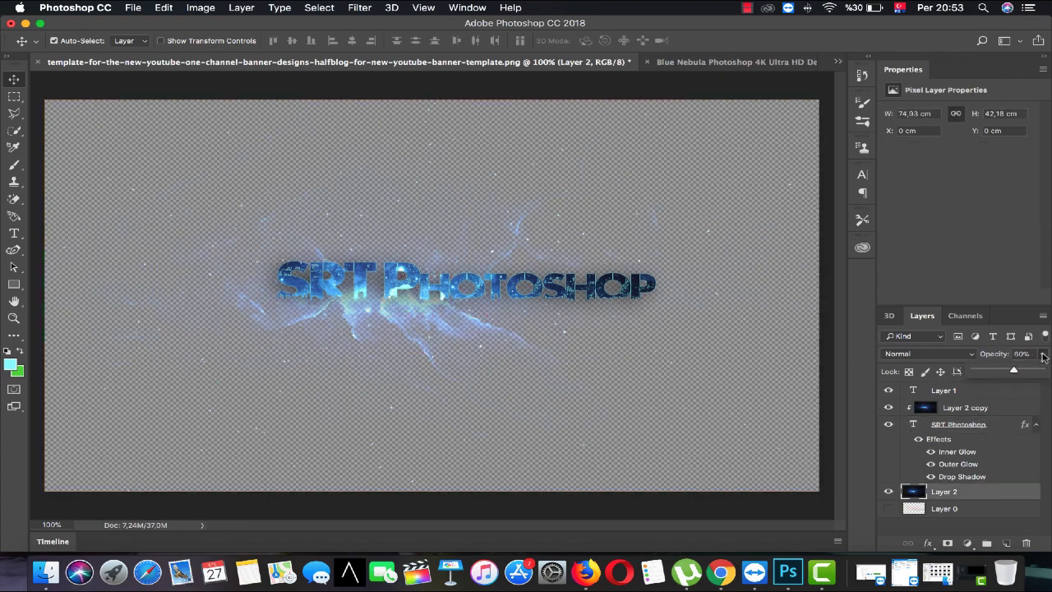
{"action": "left_click_drag", "start_coordinate": [1040, 368], "coordinate": [1048, 372]}
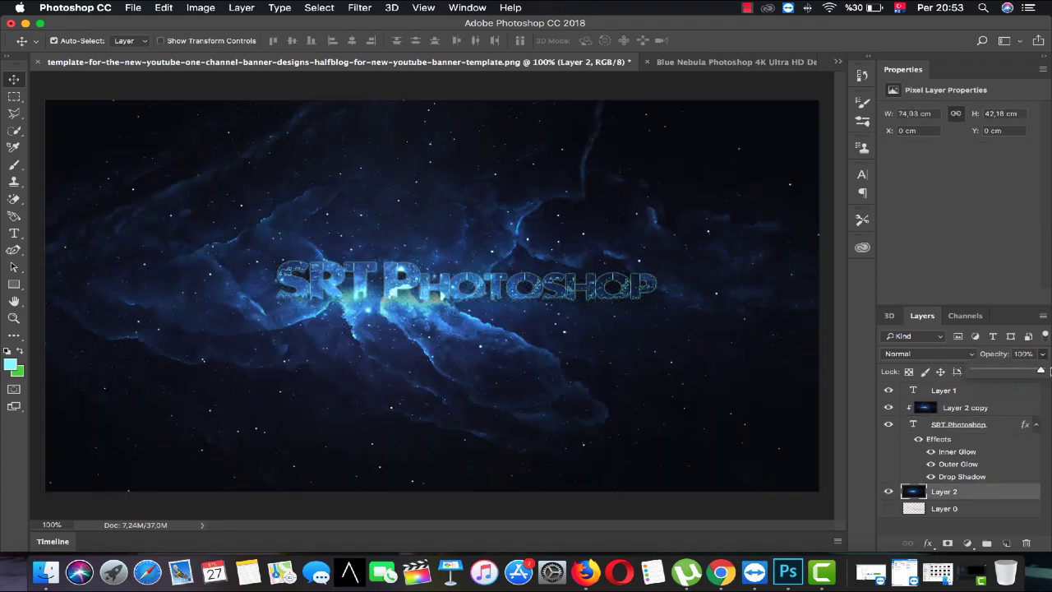
Step: Reposition the Layer 2 copy nebula background slightly on the canvas with the Move tool
{"action": "left_click", "coordinate": [957, 407]}
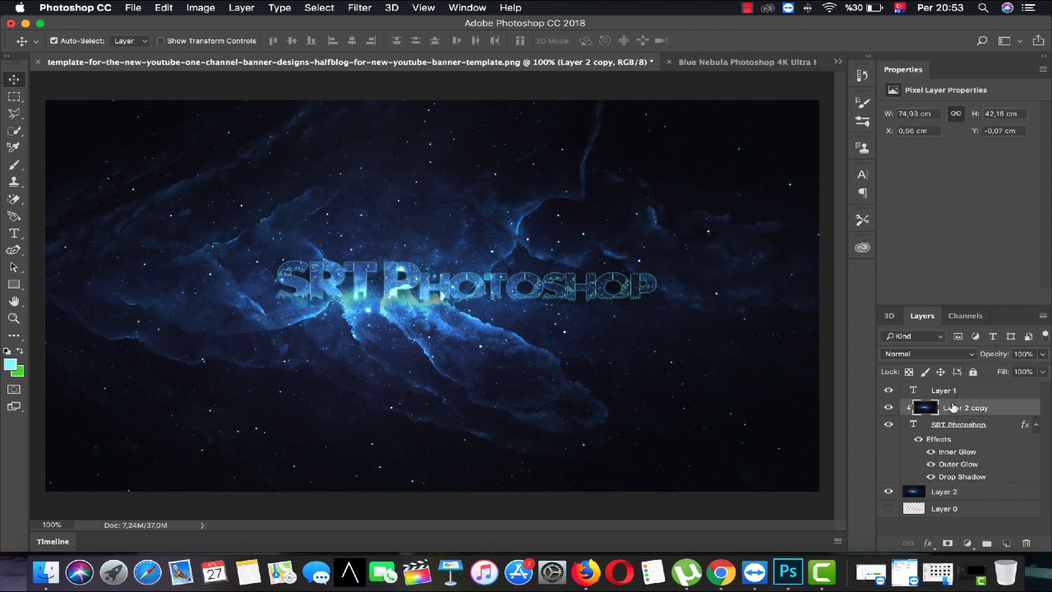
{"action": "left_click", "coordinate": [740, 249]}
{"action": "left_click_drag", "start_coordinate": [727, 255], "coordinate": [732, 245]}
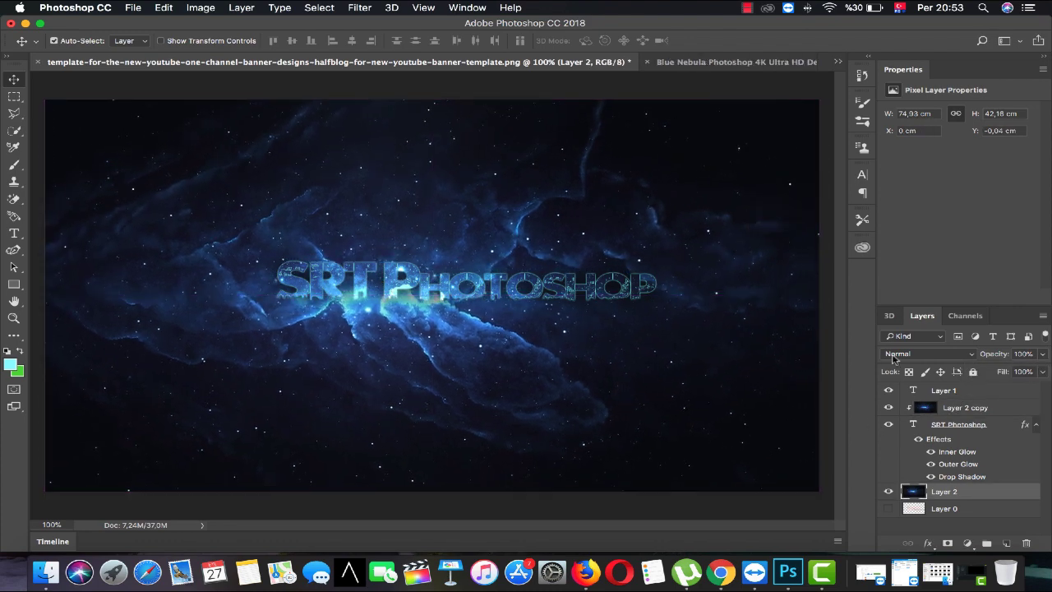
{"action": "left_click", "coordinate": [945, 411]}
{"action": "left_click", "coordinate": [728, 338]}
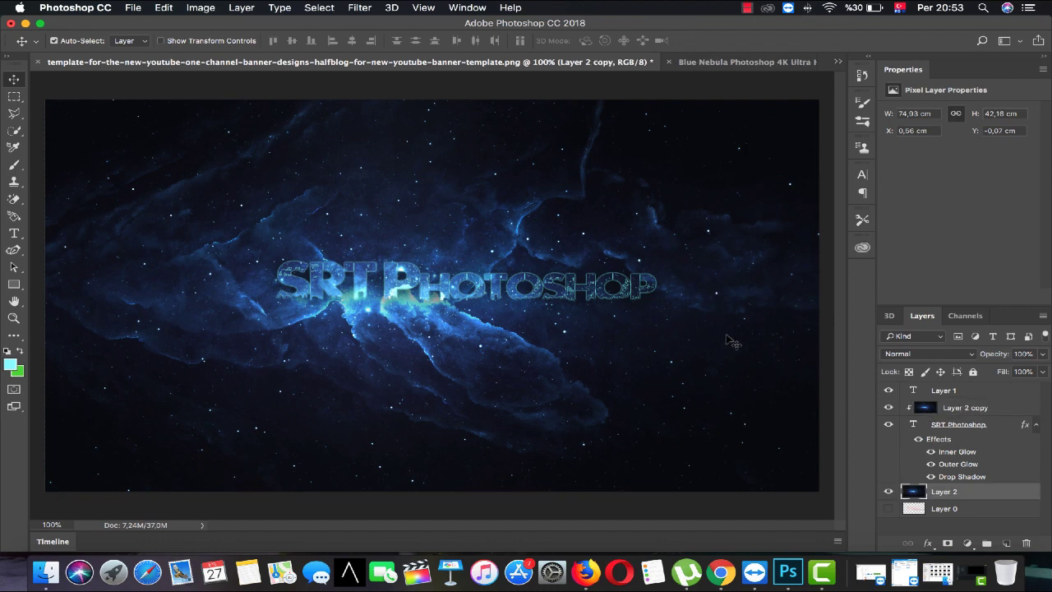
{"action": "left_click", "coordinate": [925, 407]}
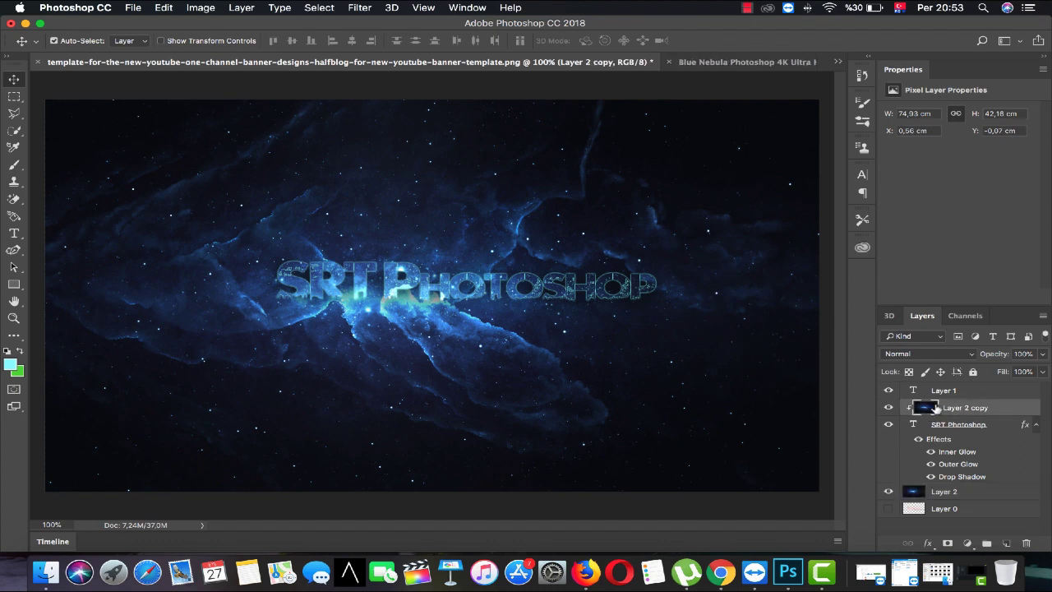
{"action": "left_click_drag", "start_coordinate": [686, 343], "coordinate": [683, 345]}
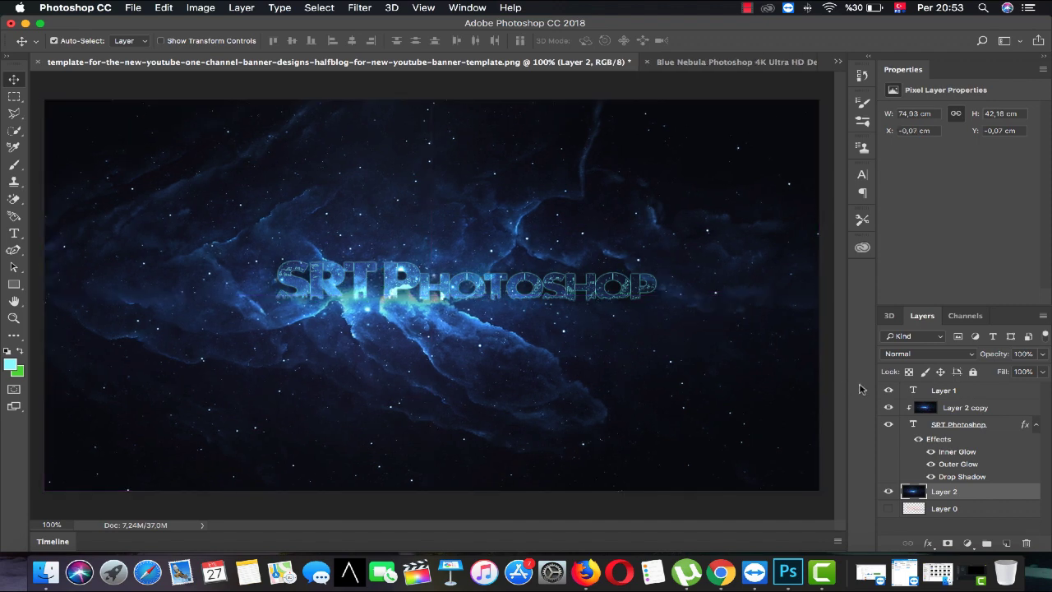
{"action": "left_click", "coordinate": [927, 411]}
{"action": "left_click", "coordinate": [917, 425]}
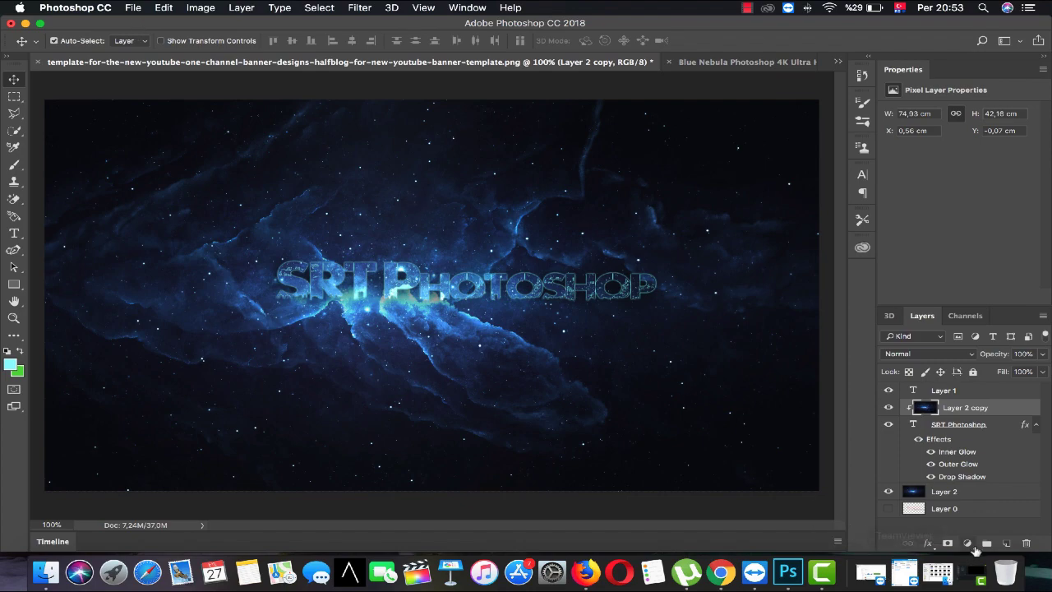
Step: Drag Optical-8c-srtphotoshop.jpg from the Lens-Flares-srtphotoshop folder onto the banner canvas
{"action": "left_click", "coordinate": [904, 572]}
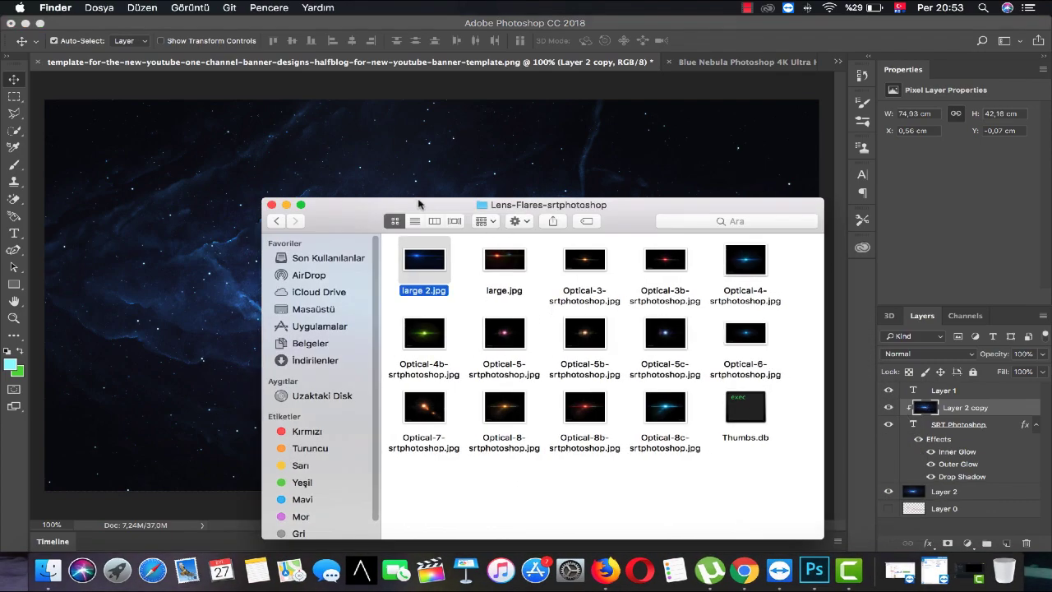
{"action": "mouse_move", "coordinate": [417, 205]}
{"action": "left_mouse_down"}
{"action": "mouse_move", "coordinate": [526, 173]}
{"action": "mouse_move", "coordinate": [89, 227]}
{"action": "left_mouse_up"}
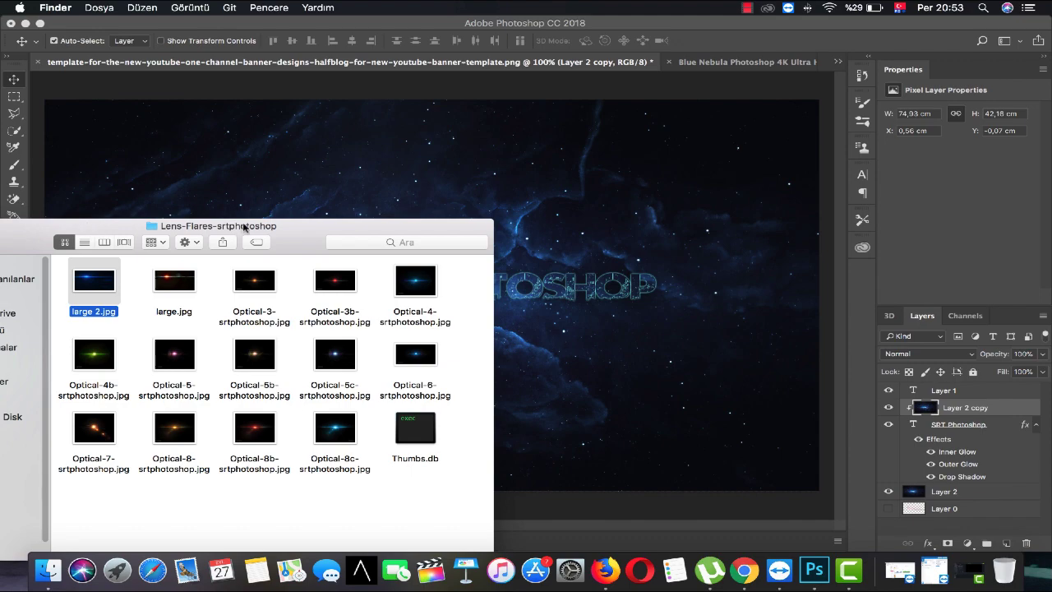
{"action": "mouse_move", "coordinate": [299, 237]}
{"action": "left_mouse_down"}
{"action": "mouse_move", "coordinate": [258, 176]}
{"action": "mouse_move", "coordinate": [240, 123]}
{"action": "left_mouse_up"}
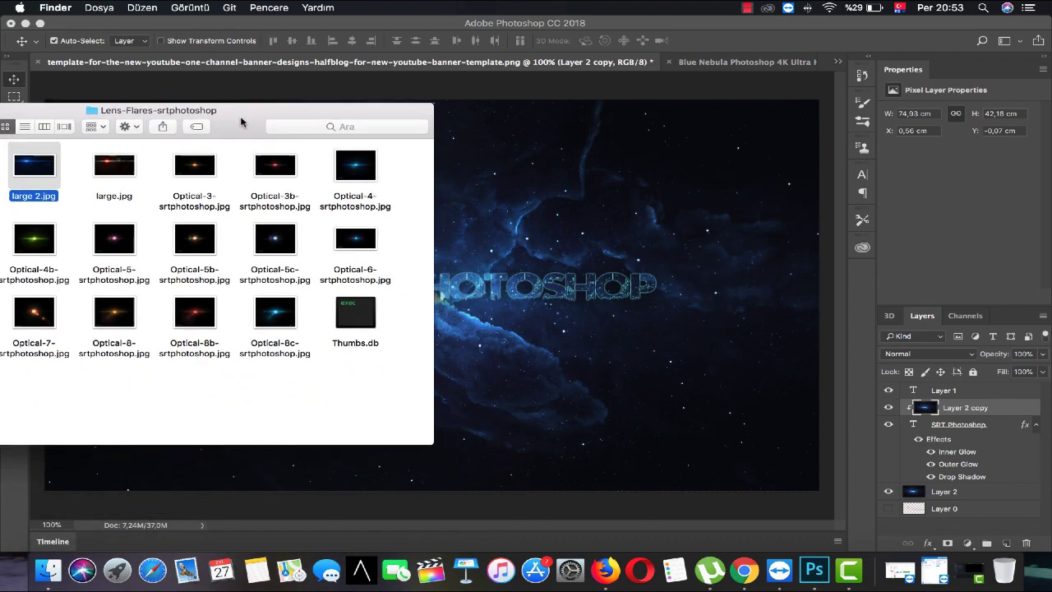
{"action": "left_click", "coordinate": [274, 310]}
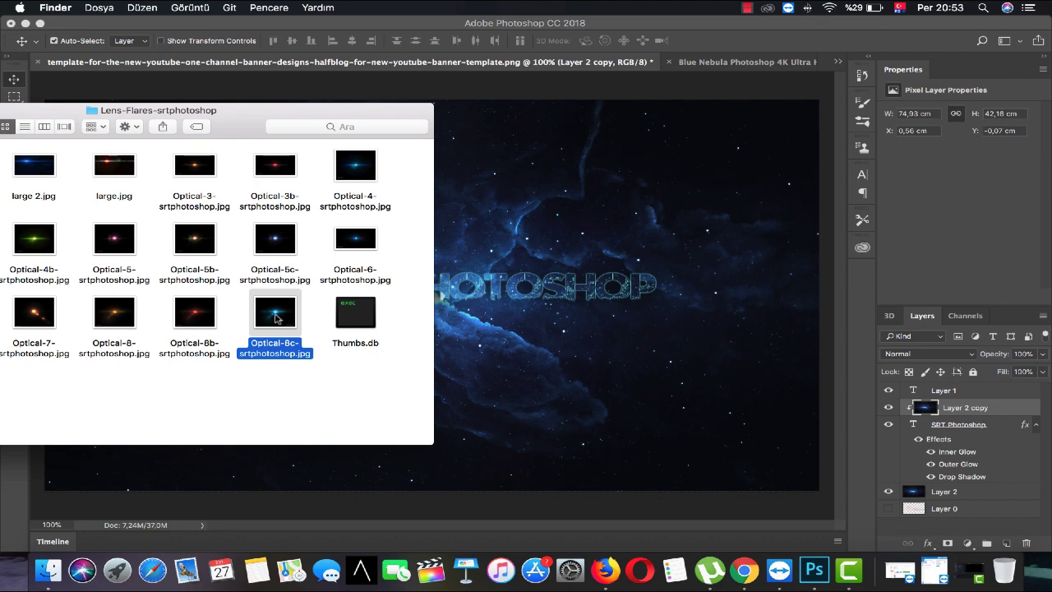
{"action": "left_click_drag", "start_coordinate": [276, 319], "coordinate": [432, 284]}
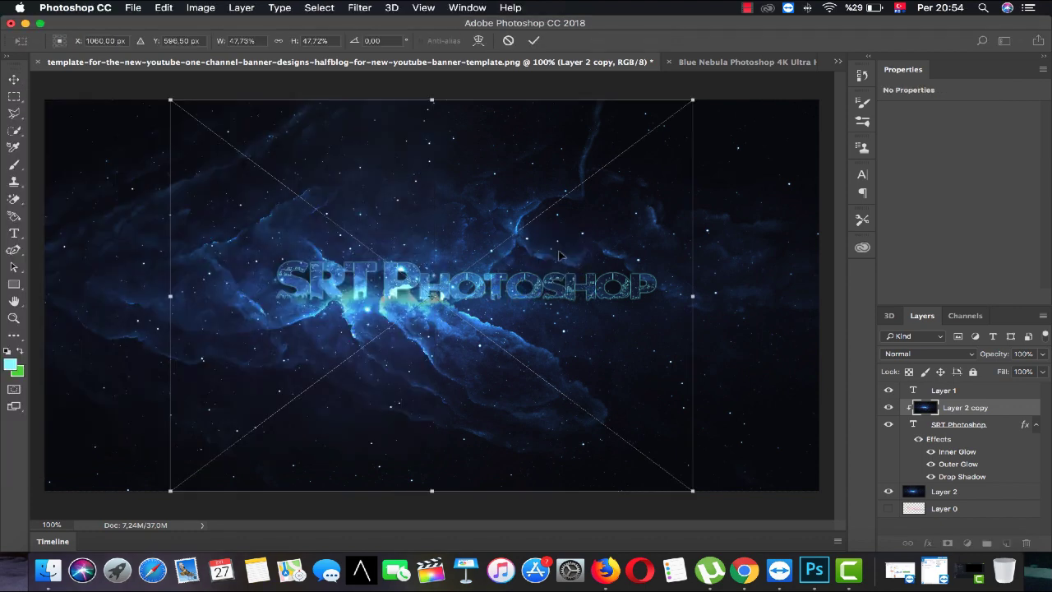
Step: Nudge the placed lens flare down slightly and confirm the placement
{"action": "key", "text": "shift+Down"}
{"action": "key", "text": "shift+Down"}
{"action": "key", "text": "shift+Down"}
{"action": "key", "text": "shift+Down"}
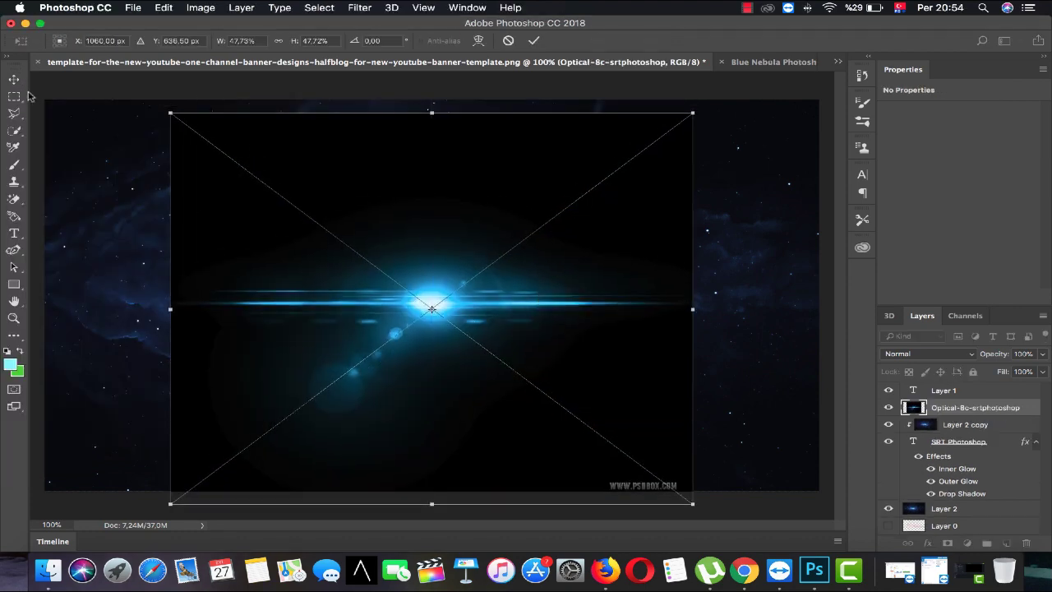
{"action": "left_click", "coordinate": [14, 79]}
{"action": "left_click", "coordinate": [646, 206]}
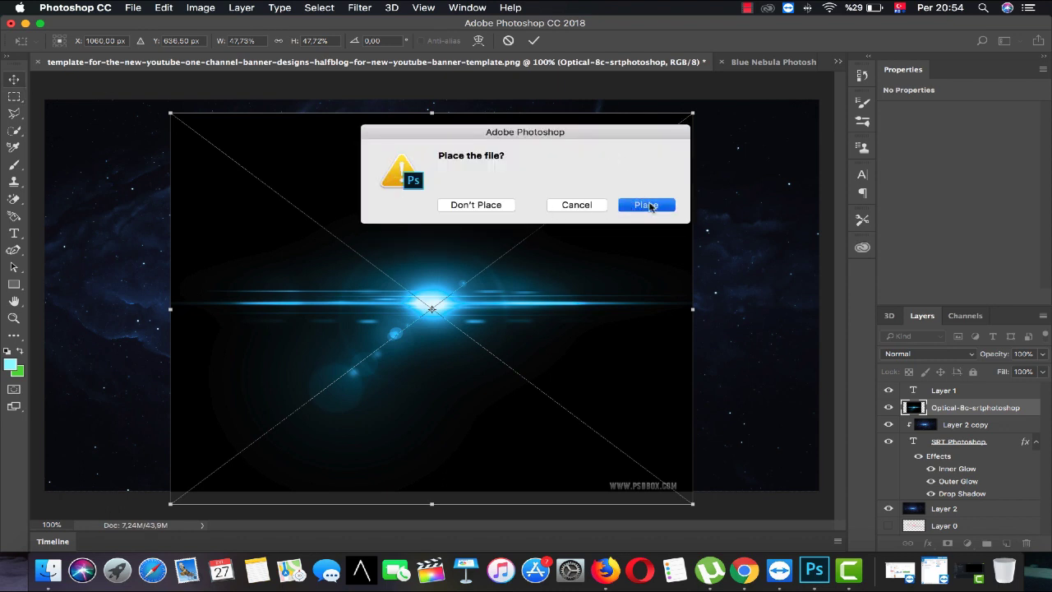
Step: Rasterize the Optical-8c-srtphotoshop flare layer
{"action": "left_click", "coordinate": [974, 356]}
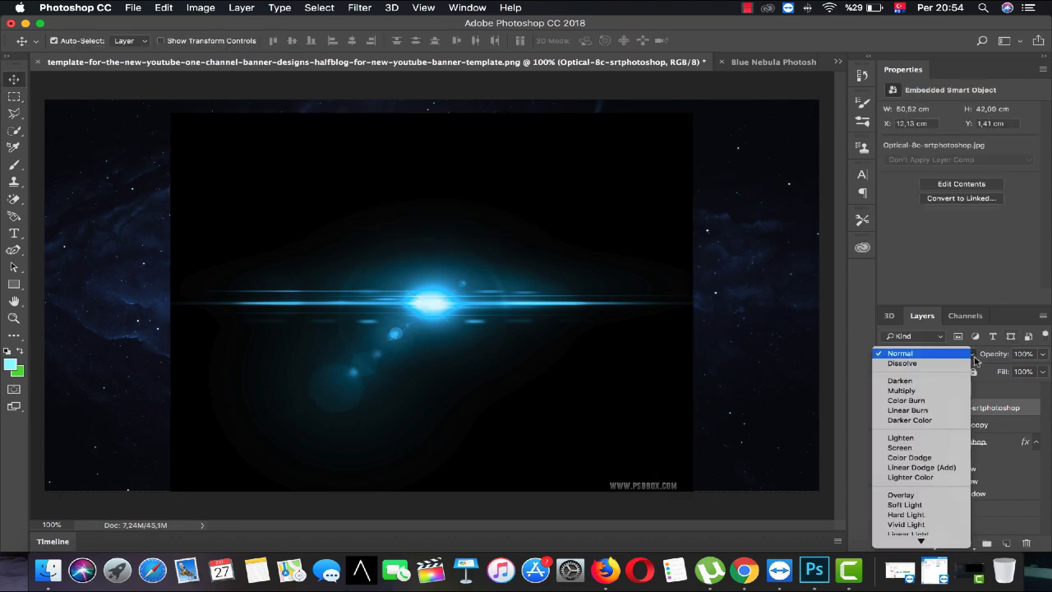
{"action": "left_click", "coordinate": [978, 354]}
{"action": "right_click", "coordinate": [974, 413]}
{"action": "mouse_move", "coordinate": [872, 541]}
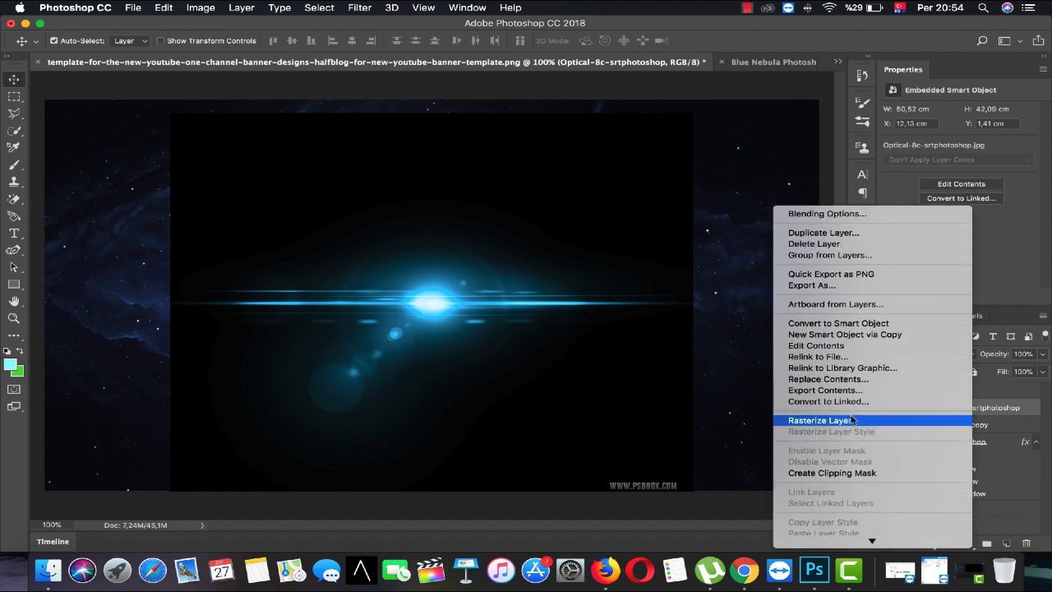
{"action": "left_click", "coordinate": [851, 425]}
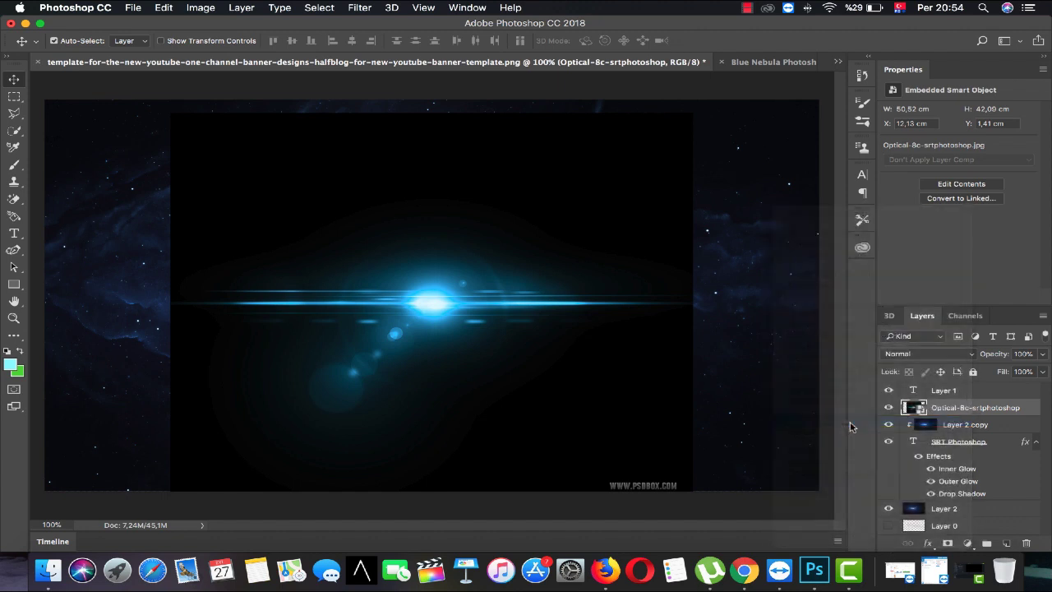
Step: Set the flare layer's blend mode to Screen, after trying Multiply
{"action": "left_click", "coordinate": [968, 354]}
{"action": "left_click", "coordinate": [918, 391]}
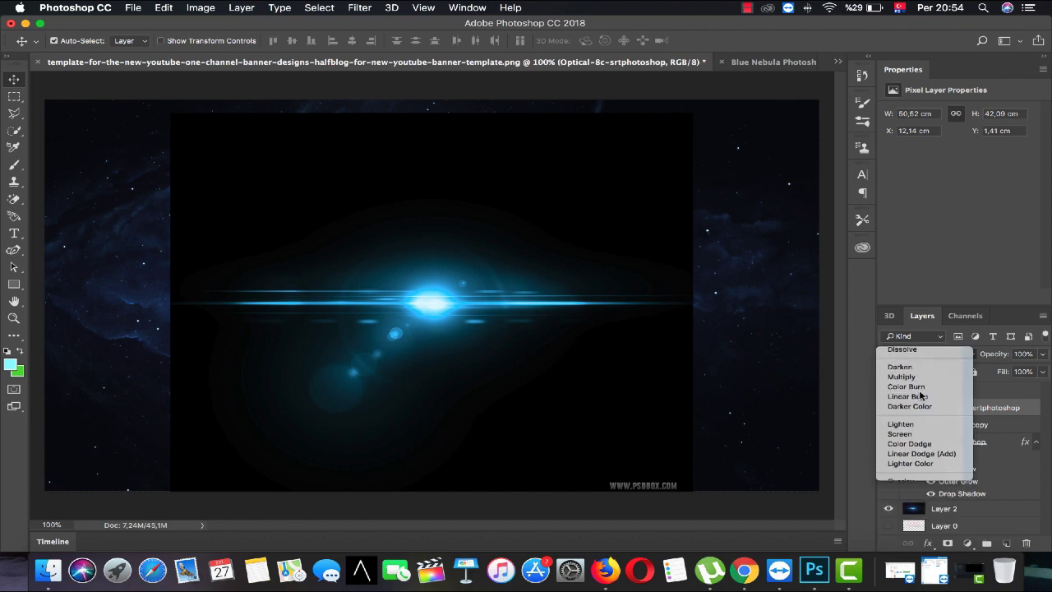
{"action": "left_click", "coordinate": [973, 355]}
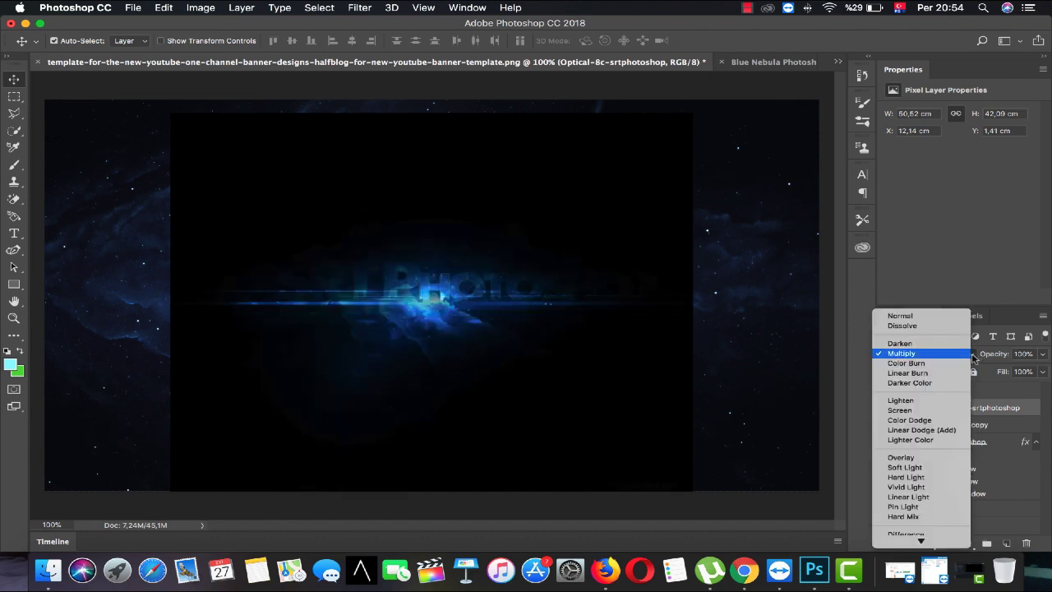
{"action": "left_click", "coordinate": [904, 409]}
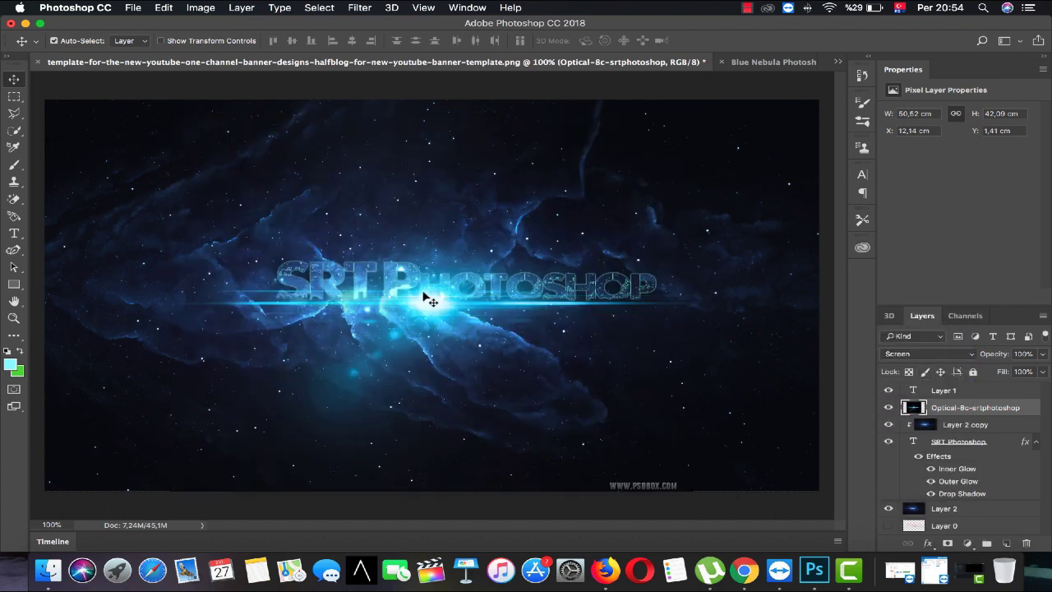
Step: Move the flare layer below the SRT Photoshop text and centre its streak at X 12.14 cm
{"action": "left_click_drag", "start_coordinate": [415, 311], "coordinate": [397, 301]}
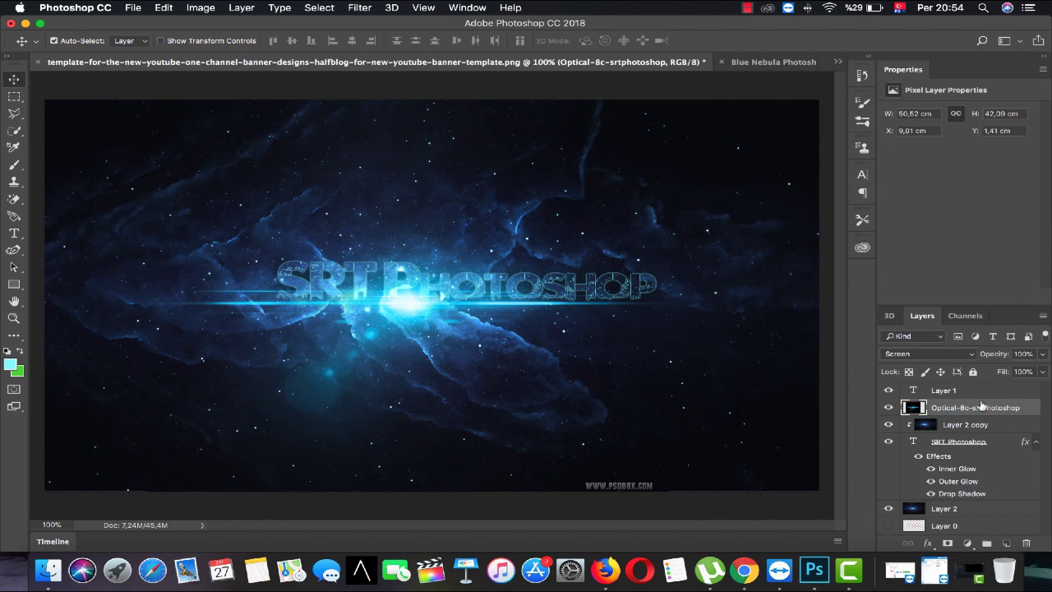
{"action": "mouse_move", "coordinate": [967, 409]}
{"action": "left_mouse_down"}
{"action": "mouse_move", "coordinate": [974, 495]}
{"action": "mouse_move", "coordinate": [983, 409]}
{"action": "left_mouse_up"}
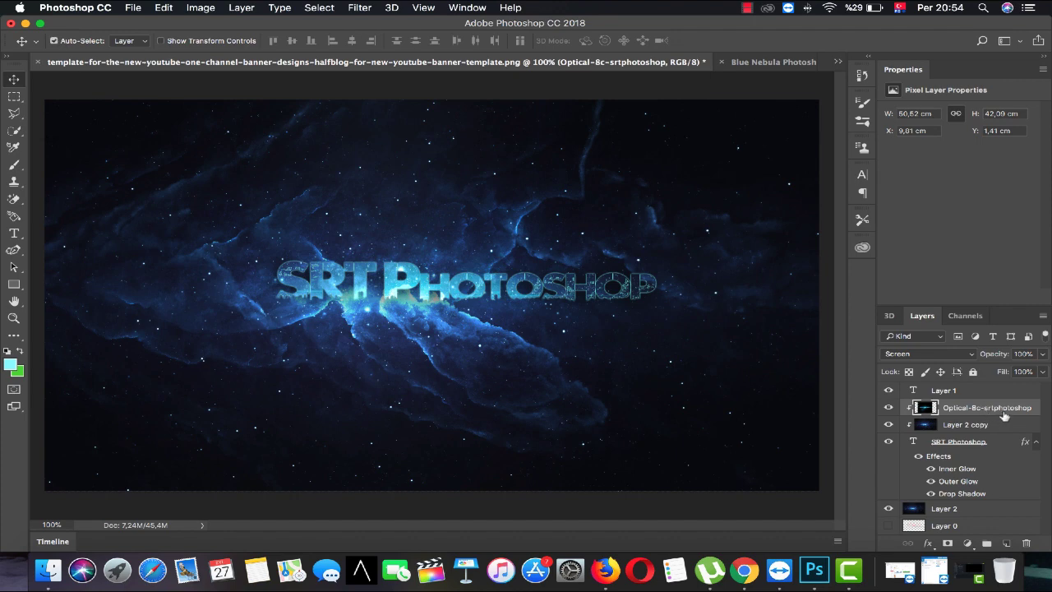
{"action": "left_click_drag", "start_coordinate": [995, 409], "coordinate": [996, 392]}
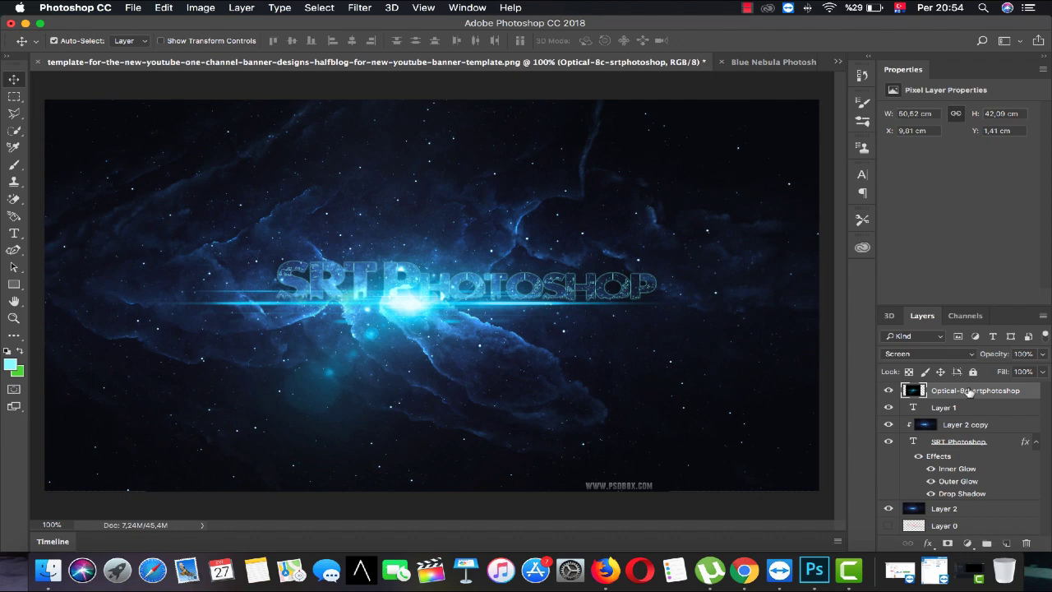
{"action": "left_click_drag", "start_coordinate": [970, 394], "coordinate": [933, 493]}
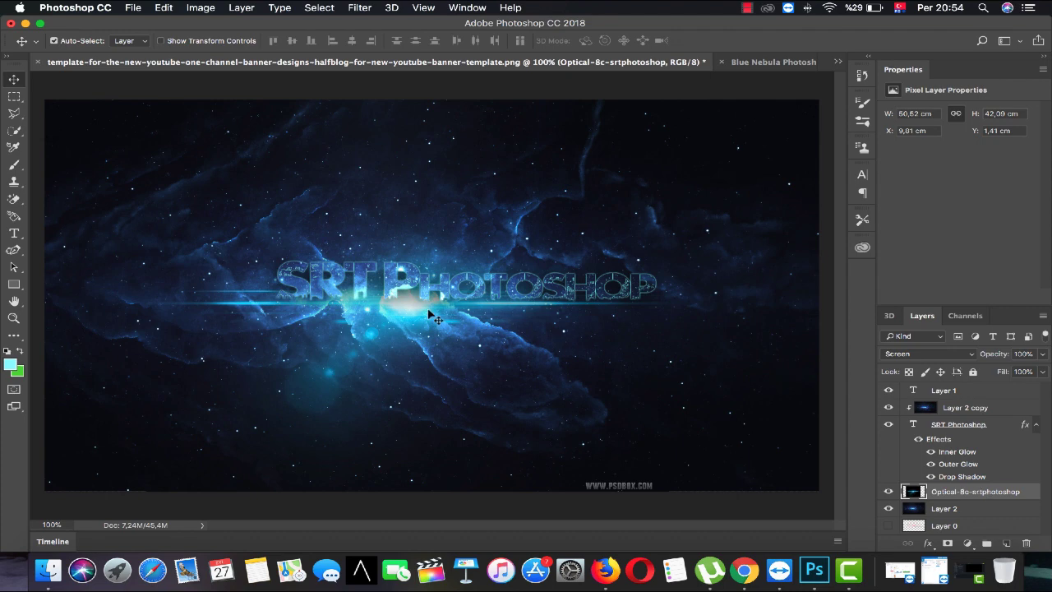
{"action": "mouse_move", "coordinate": [418, 311]}
{"action": "left_mouse_down"}
{"action": "mouse_move", "coordinate": [558, 292]}
{"action": "mouse_move", "coordinate": [406, 313]}
{"action": "left_mouse_up"}
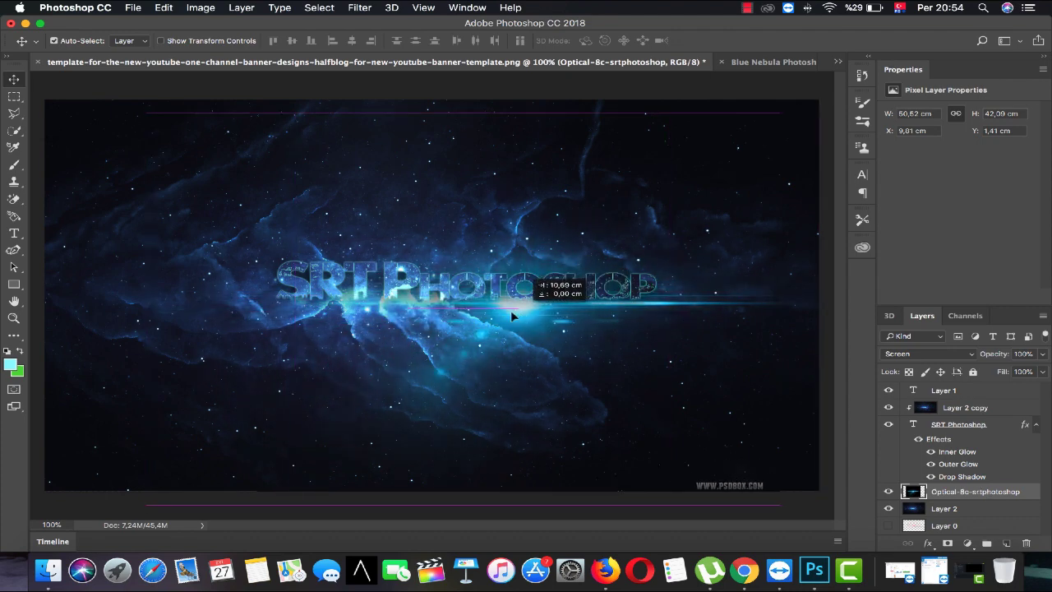
{"action": "mouse_move", "coordinate": [406, 313]}
{"action": "left_mouse_down"}
{"action": "mouse_move", "coordinate": [452, 264]}
{"action": "mouse_move", "coordinate": [439, 308]}
{"action": "left_mouse_up"}
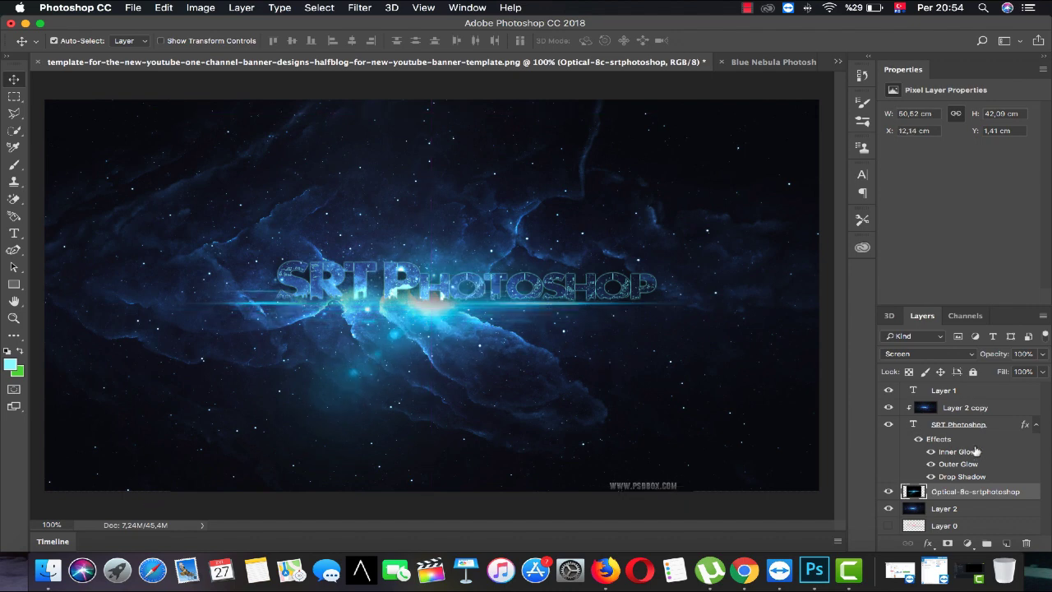
Step: Compare the text's Outer Glow and Drop Shadow in Layer Style, leaving both enabled
{"action": "double_click", "coordinate": [998, 433]}
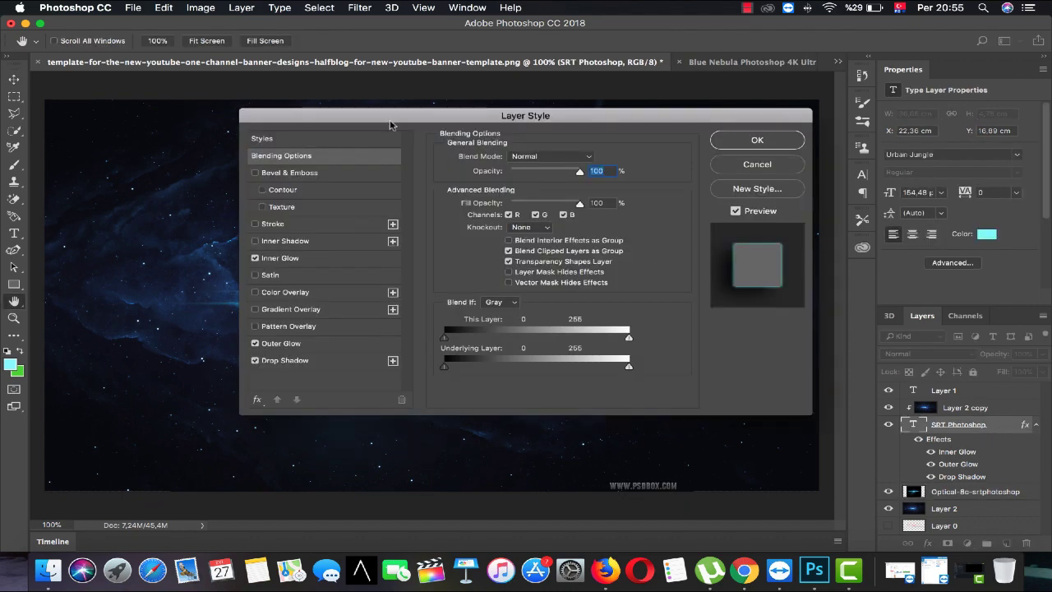
{"action": "left_click_drag", "start_coordinate": [384, 119], "coordinate": [749, 113]}
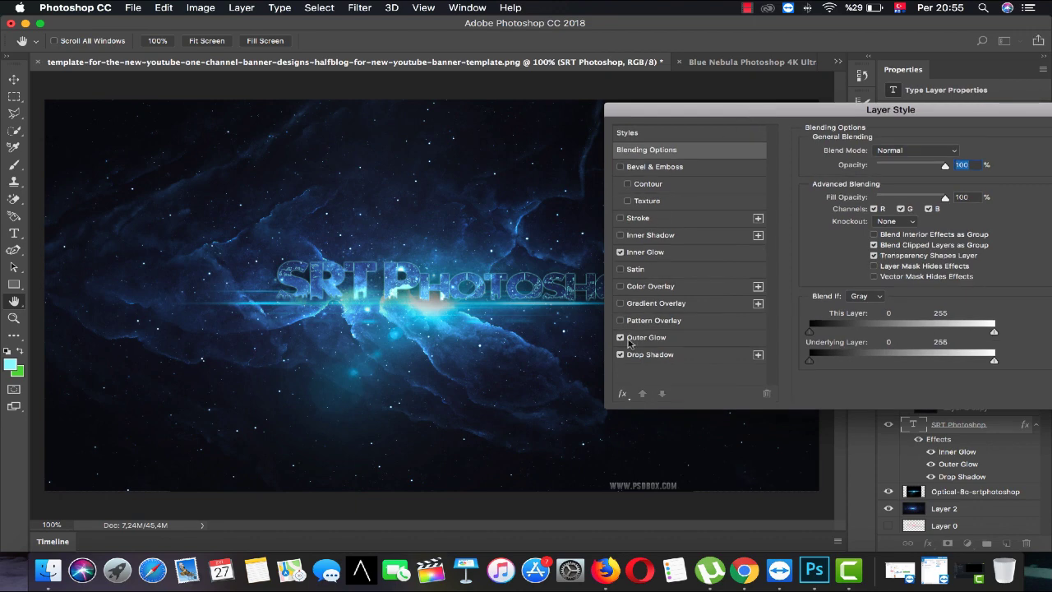
{"action": "left_click", "coordinate": [621, 339]}
{"action": "left_click", "coordinate": [621, 339]}
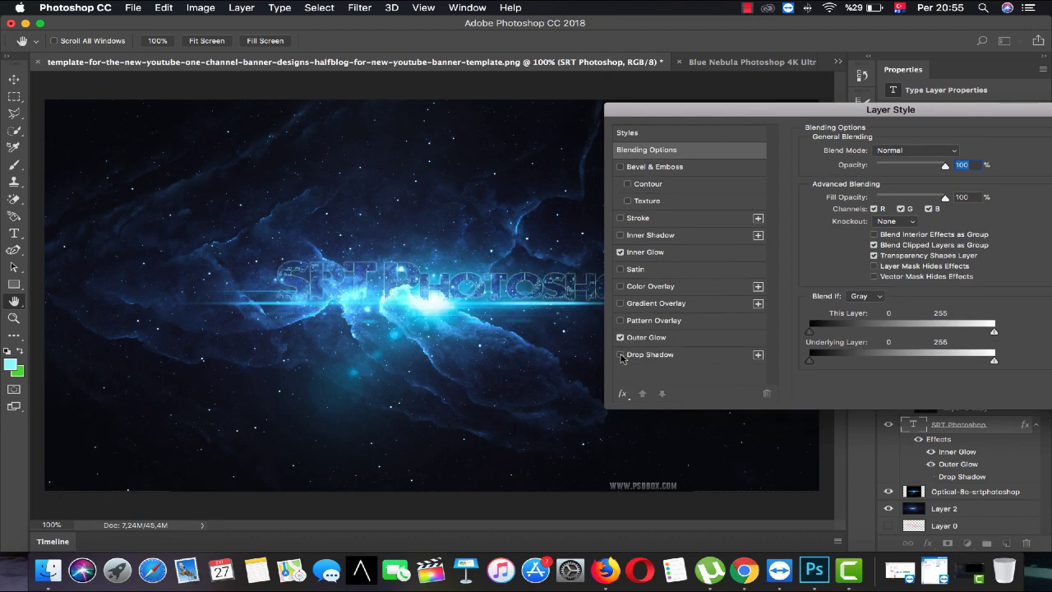
{"action": "left_click", "coordinate": [621, 356]}
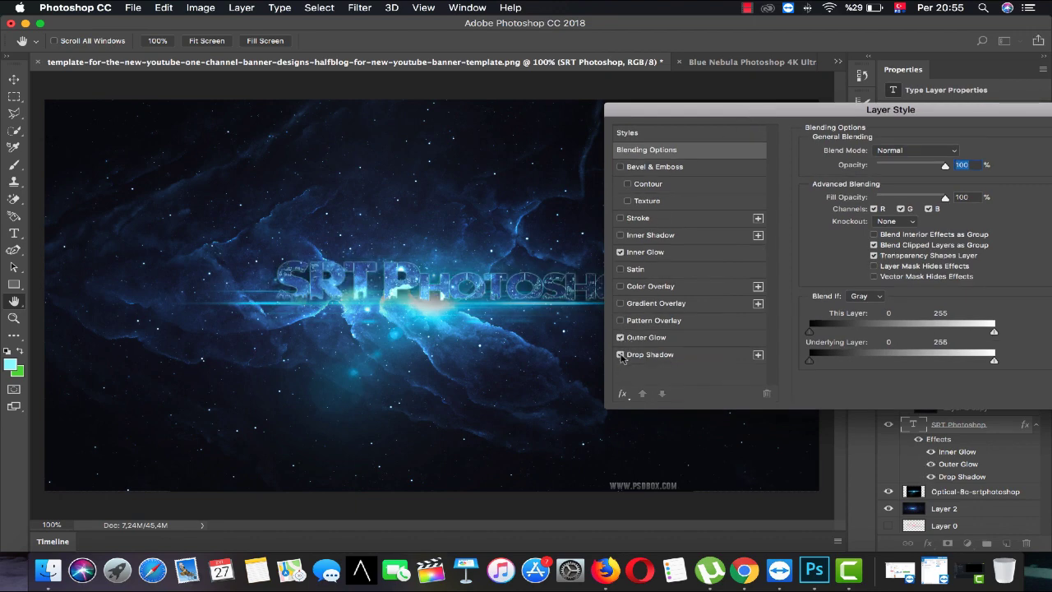
{"action": "left_click", "coordinate": [621, 355]}
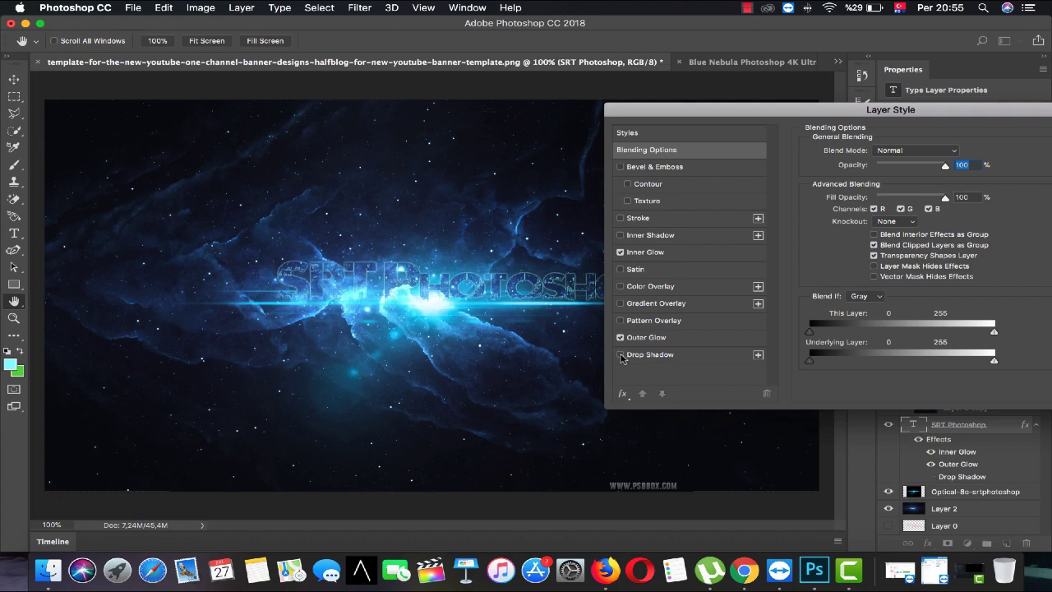
{"action": "left_click", "coordinate": [633, 355]}
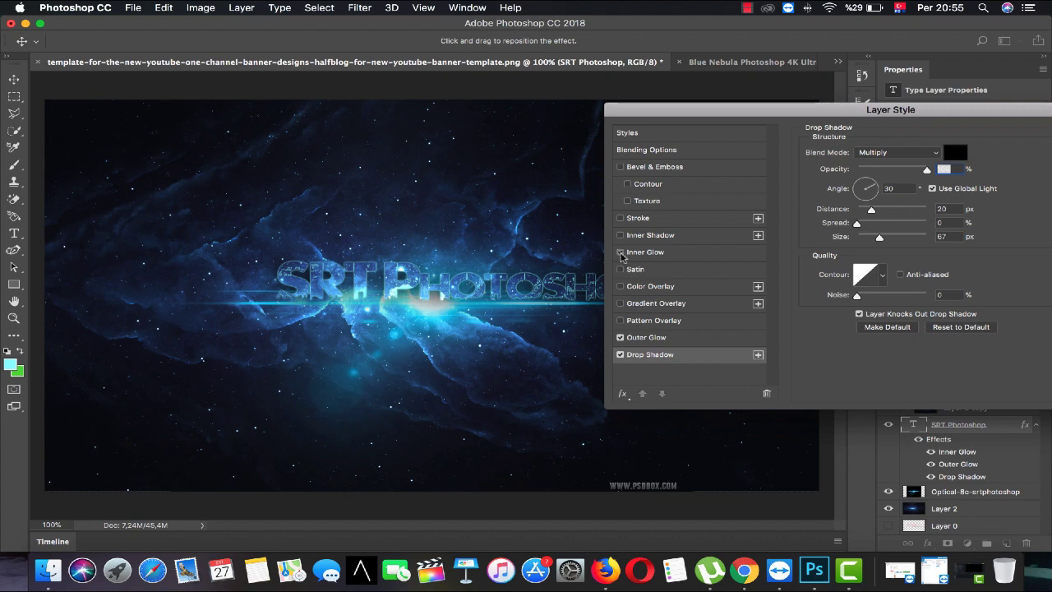
Step: Keep Inner Glow on, close Layer Style, and move the flare layer above the text
{"action": "left_click", "coordinate": [620, 253]}
{"action": "left_click", "coordinate": [620, 253]}
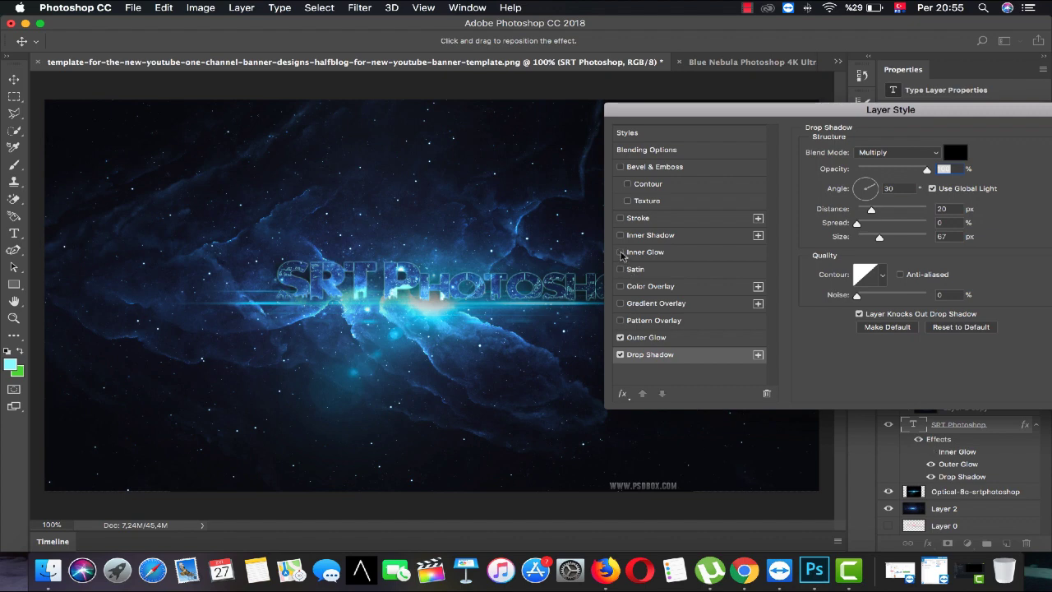
{"action": "left_click", "coordinate": [621, 252]}
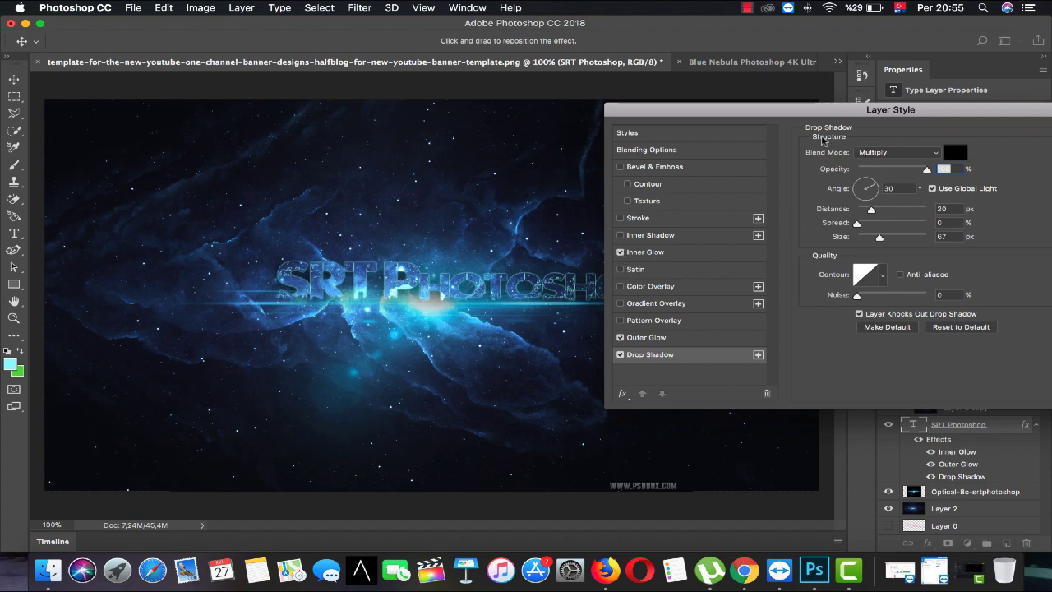
{"action": "left_click_drag", "start_coordinate": [801, 124], "coordinate": [678, 253]}
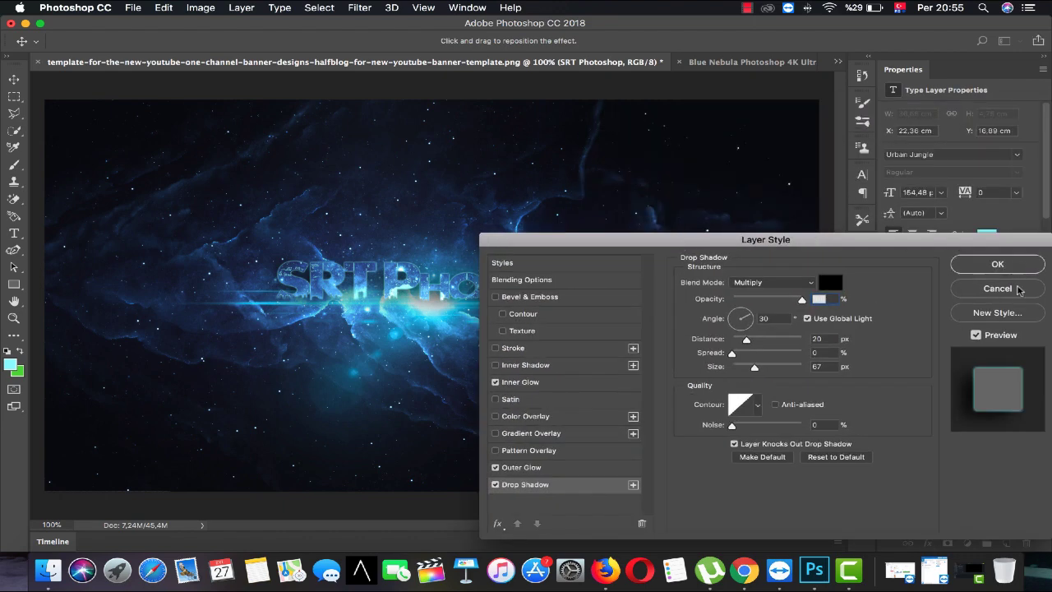
{"action": "left_click", "coordinate": [1019, 286]}
{"action": "left_click_drag", "start_coordinate": [975, 494], "coordinate": [972, 402]}
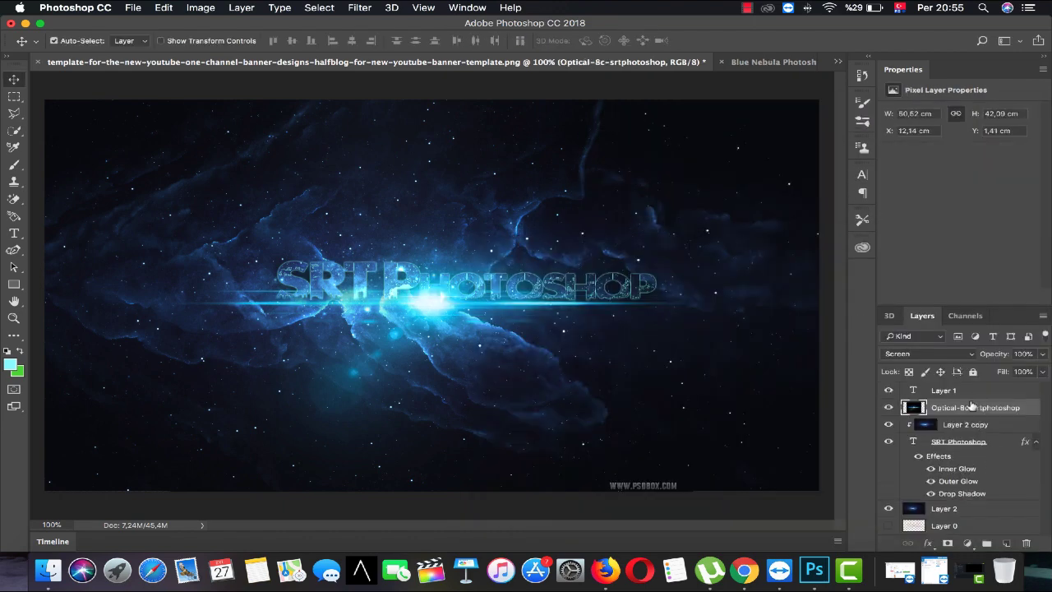
Step: Shift the lens flare left to X 10.27 cm, its burst along the title's lower edge
{"action": "mouse_move", "coordinate": [435, 306]}
{"action": "left_mouse_down"}
{"action": "mouse_move", "coordinate": [376, 307]}
{"action": "mouse_move", "coordinate": [412, 307]}
{"action": "left_mouse_up"}
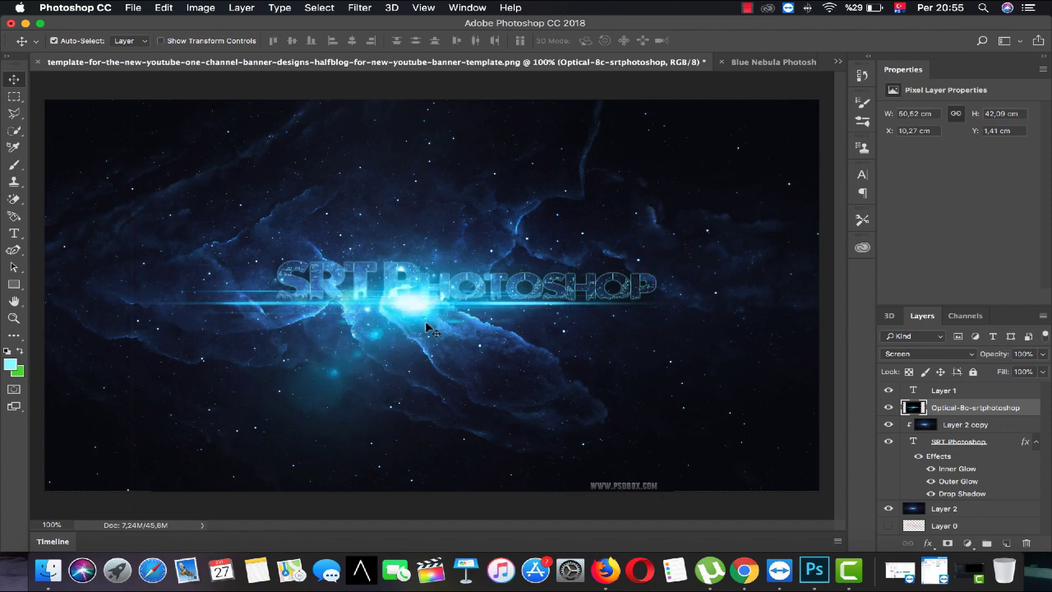
{"action": "left_click_drag", "start_coordinate": [416, 312], "coordinate": [439, 268]}
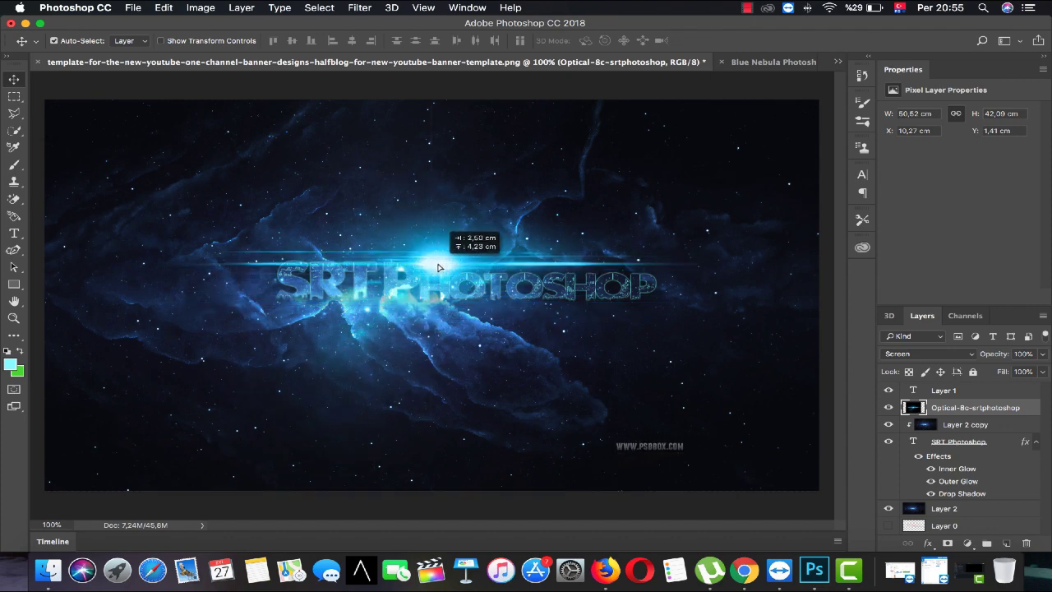
{"action": "left_click_drag", "start_coordinate": [439, 267], "coordinate": [420, 312]}
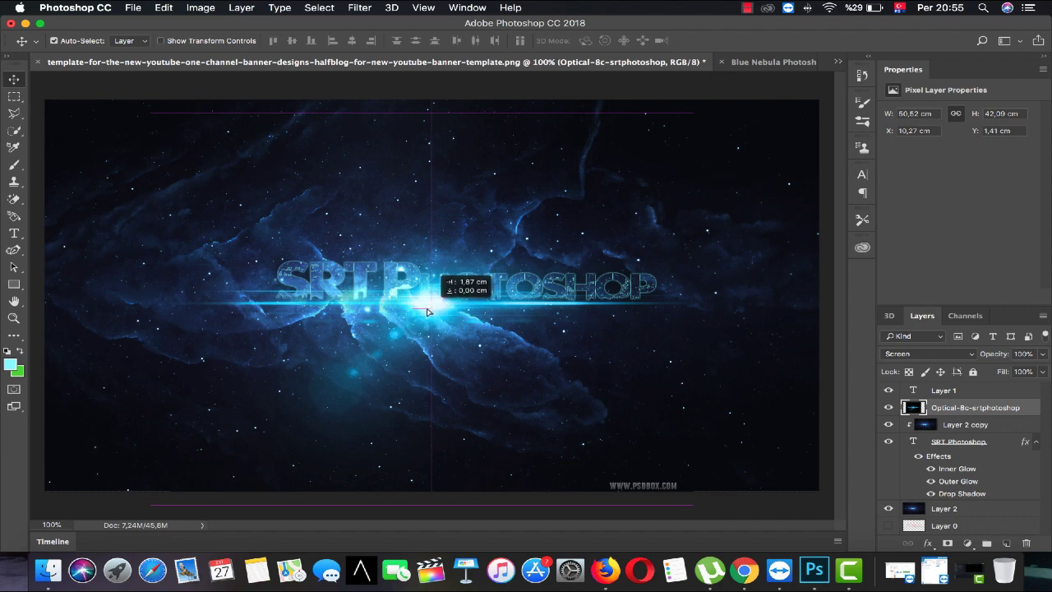
{"action": "left_click_drag", "start_coordinate": [420, 311], "coordinate": [416, 305]}
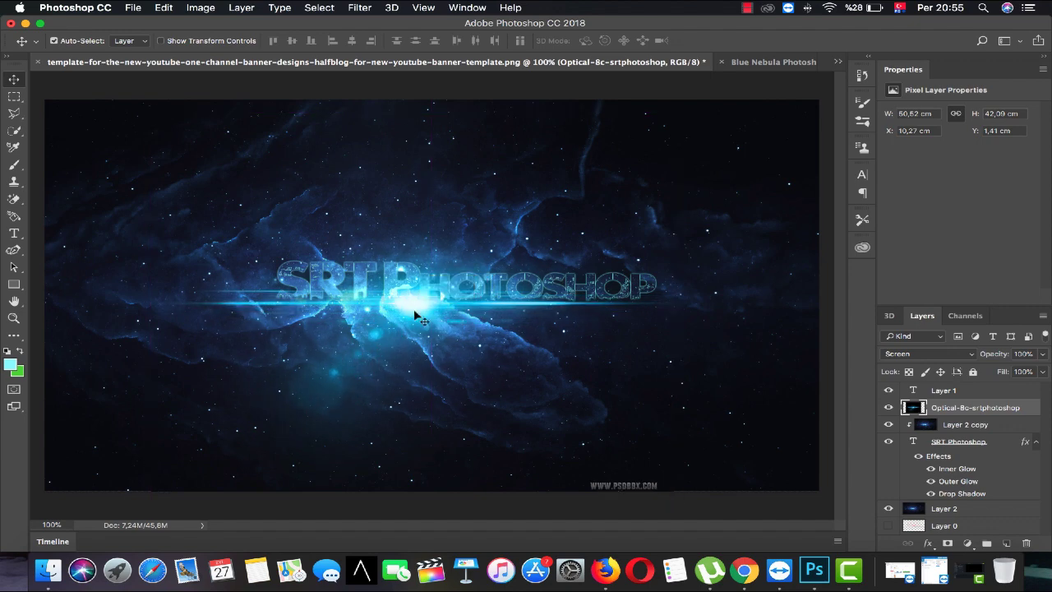